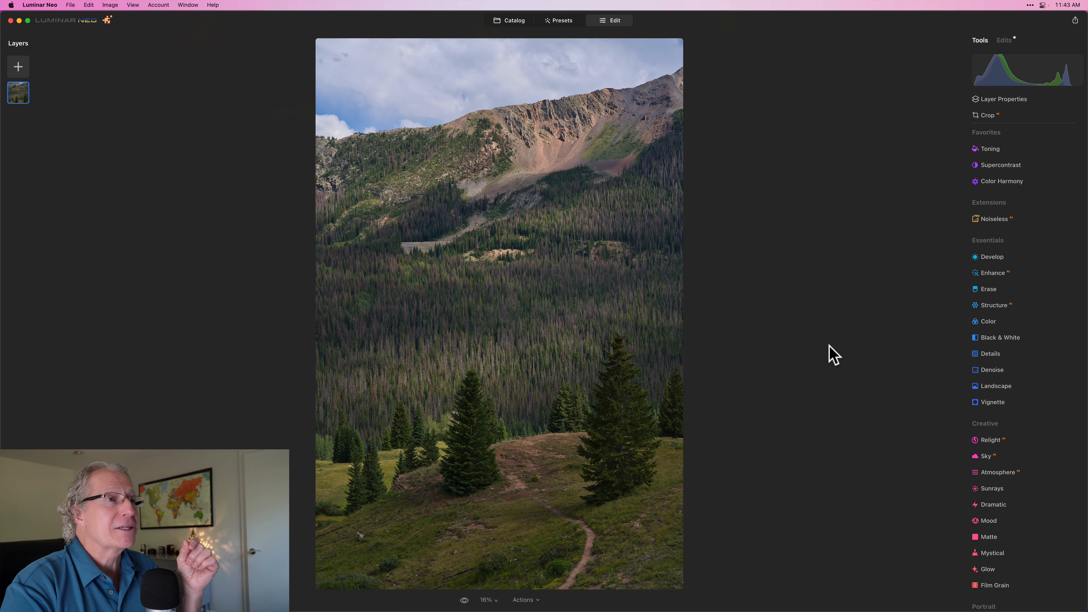
pyautogui.moveTo(900, 392); pyautogui.dragTo(947, 444)
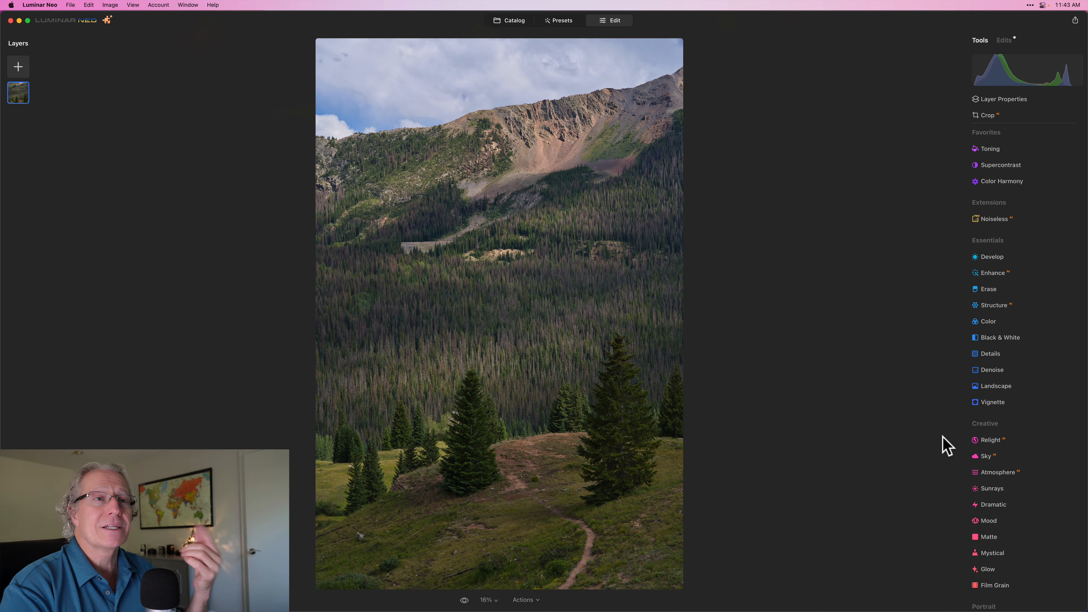
pyautogui.moveTo(946, 446); pyautogui.dragTo(999, 264)
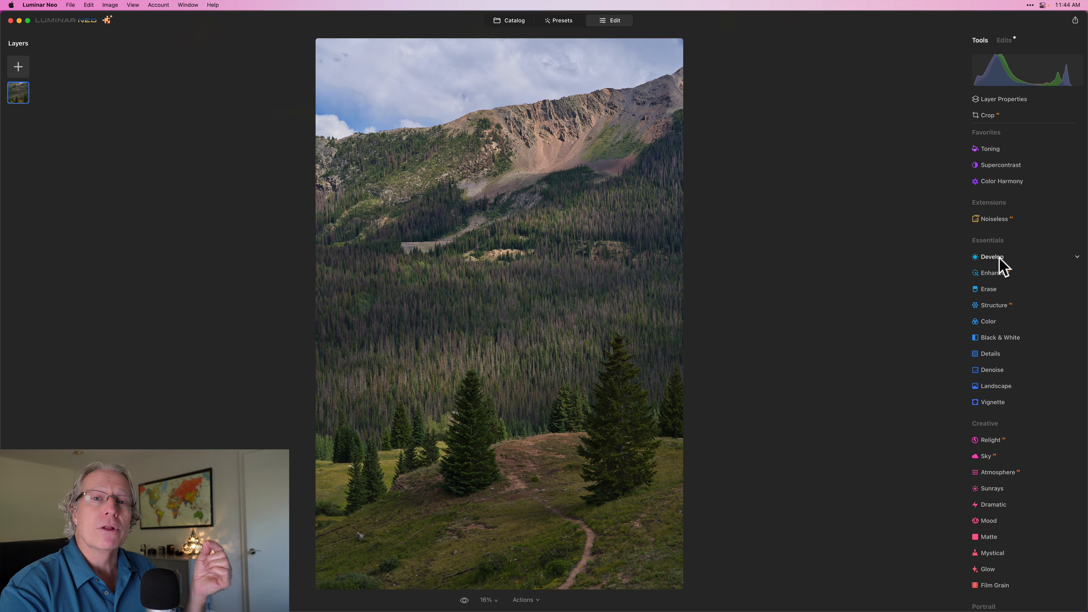
# Start a Develop adjustment and mask the sky in it with Mask AI
pyautogui.click(1000, 258)
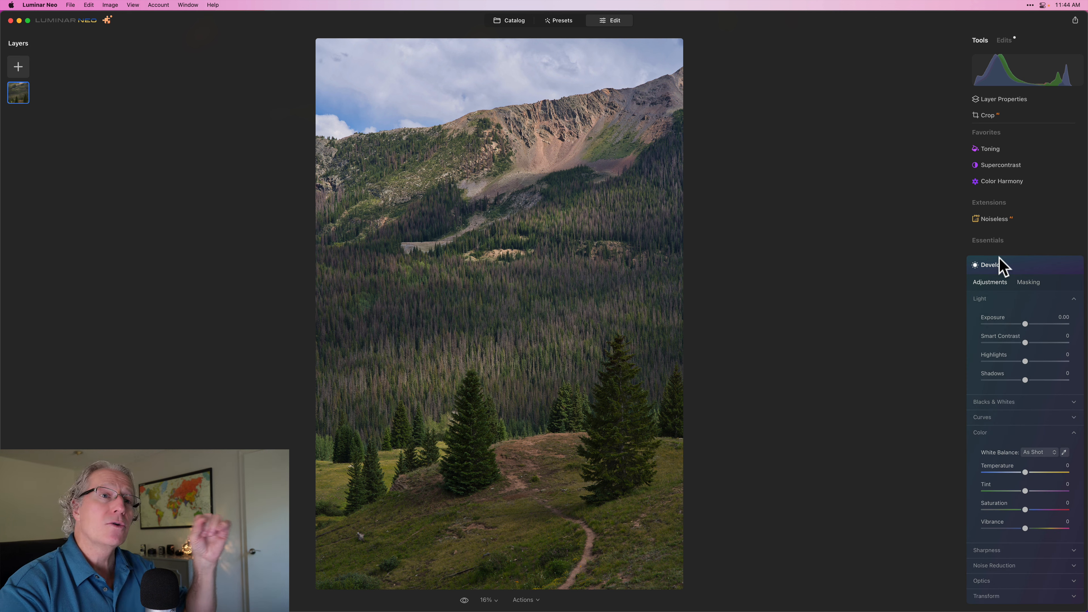
pyautogui.click(1028, 291)
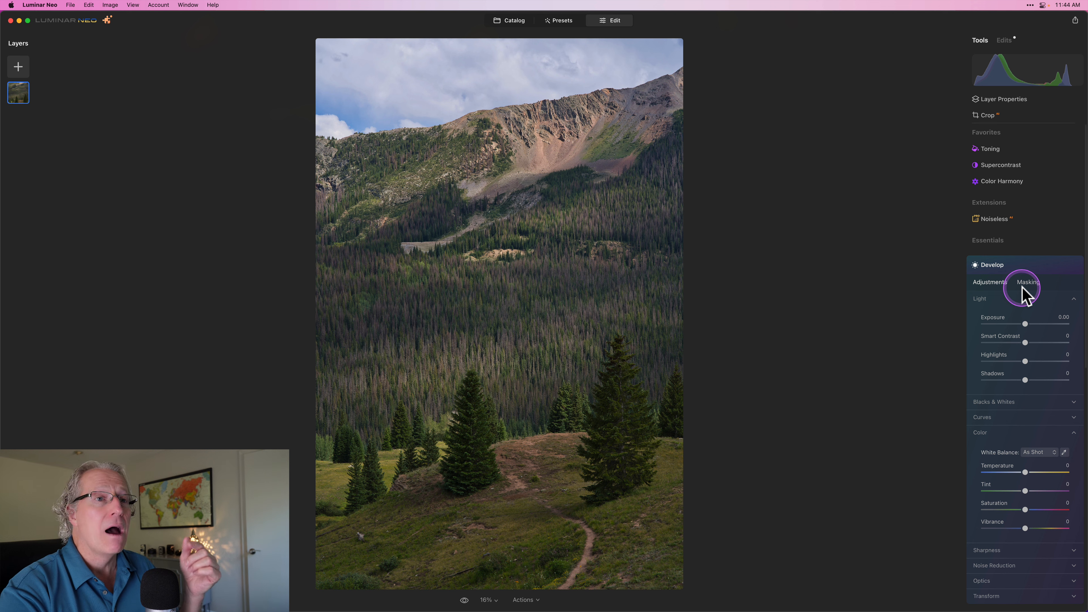
pyautogui.scroll(-2, 1026, 293)
pyautogui.scroll(-2, 1026, 296)
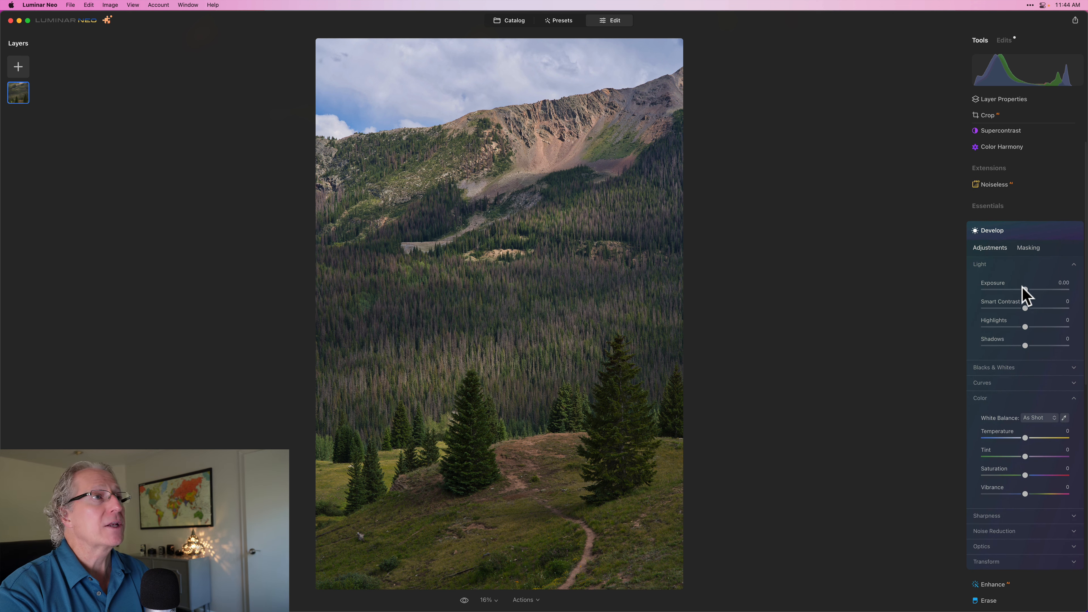
pyautogui.click(1027, 214)
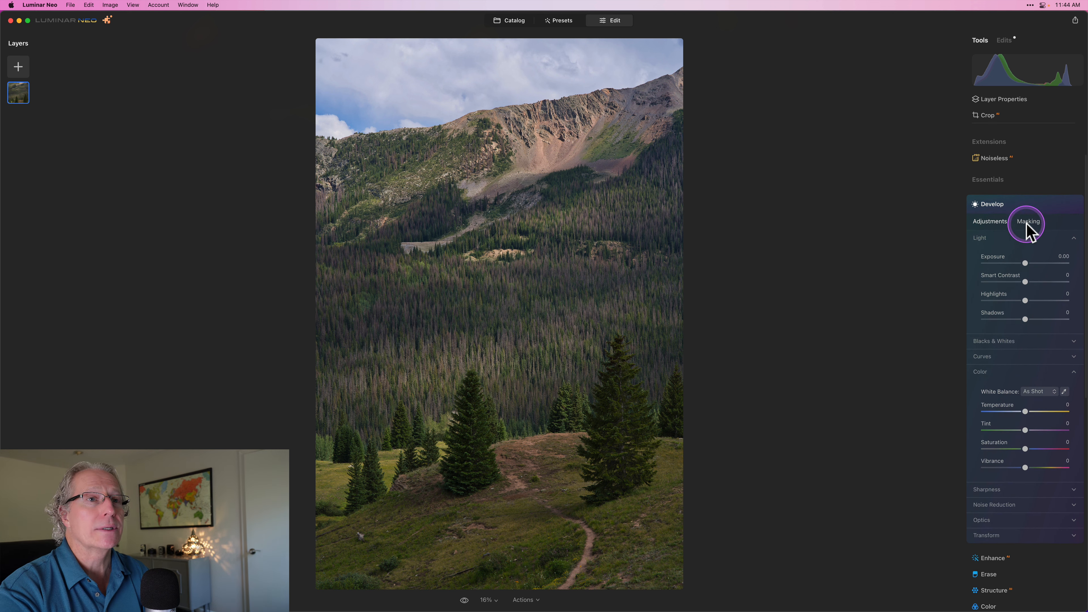
pyautogui.click(1000, 265)
pyautogui.click(995, 279)
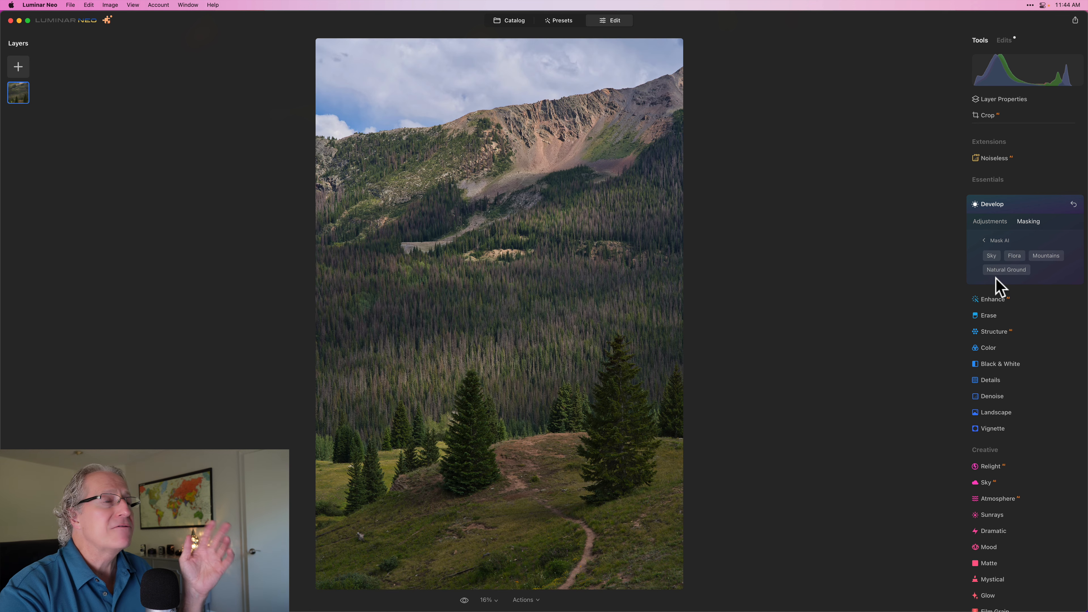
pyautogui.click(991, 256)
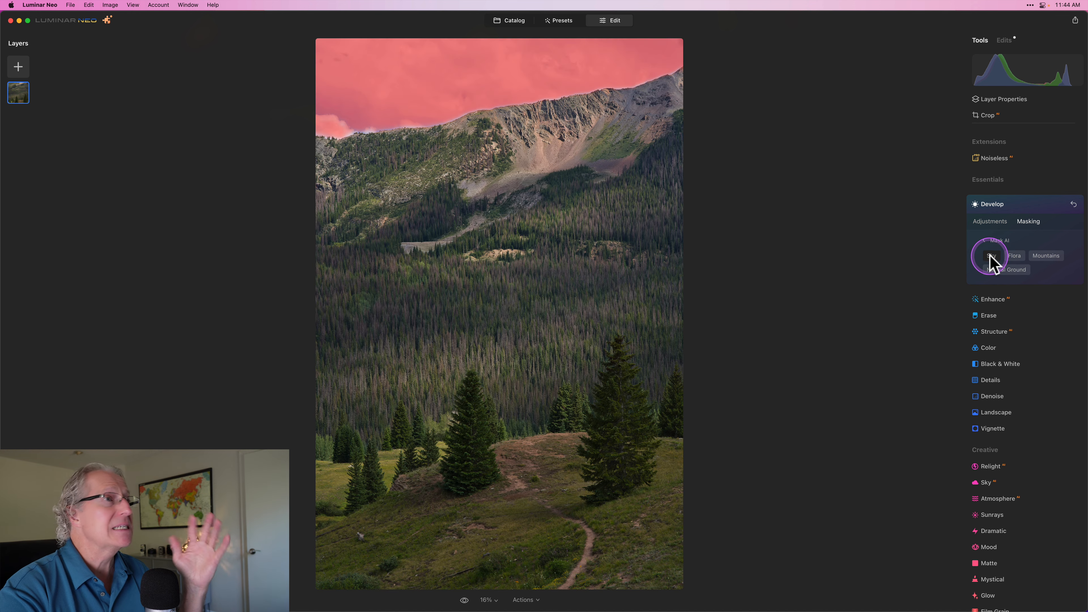
# Show the sky mask overlay on the photo to check its coverage, and hide it again
pyautogui.click(984, 242)
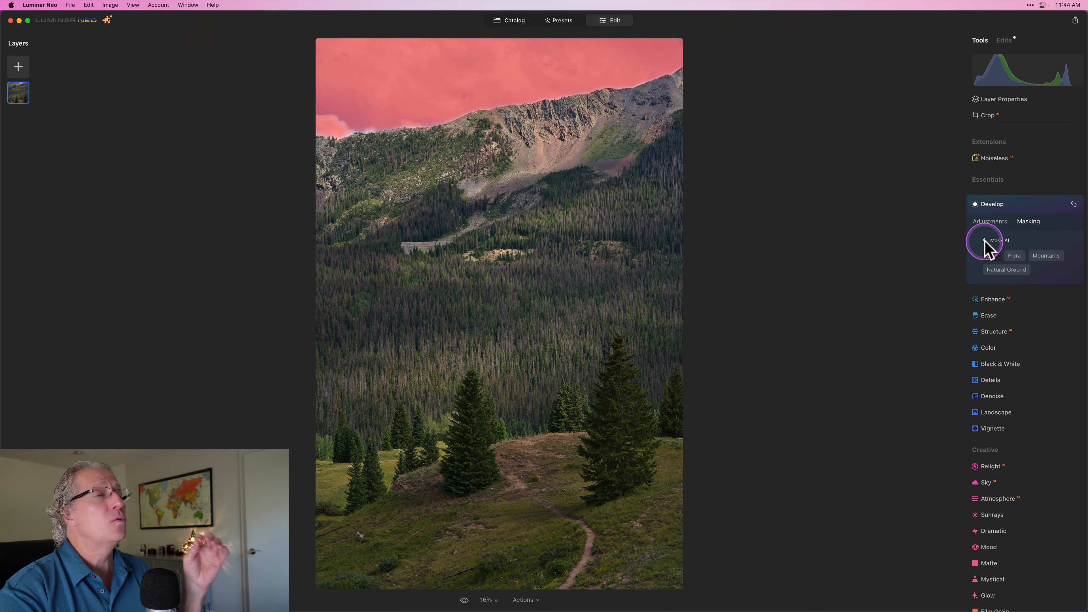
pyautogui.click(984, 241)
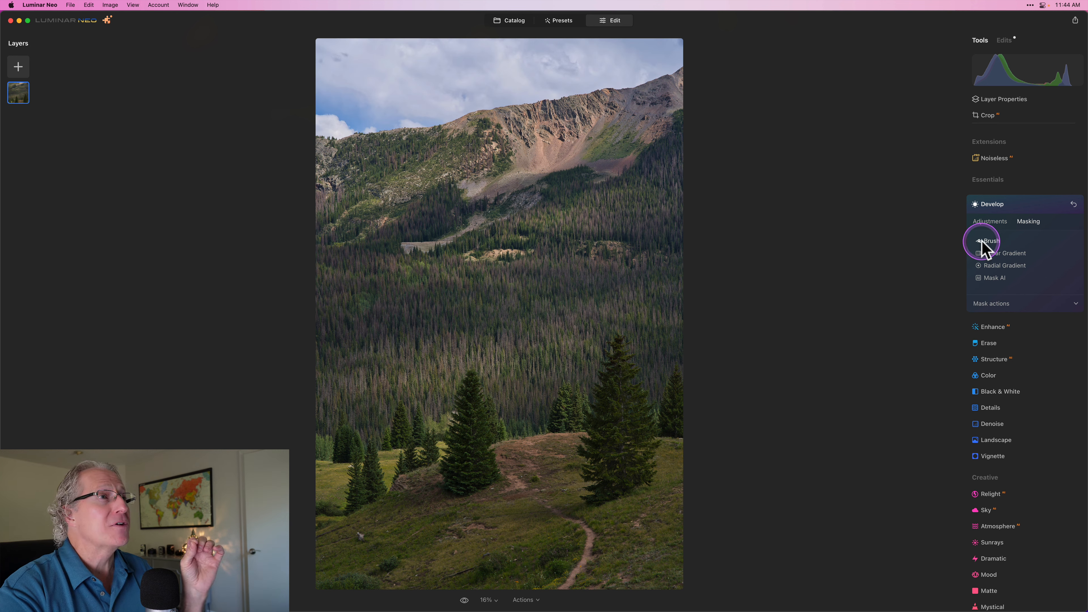
pyautogui.click(1004, 306)
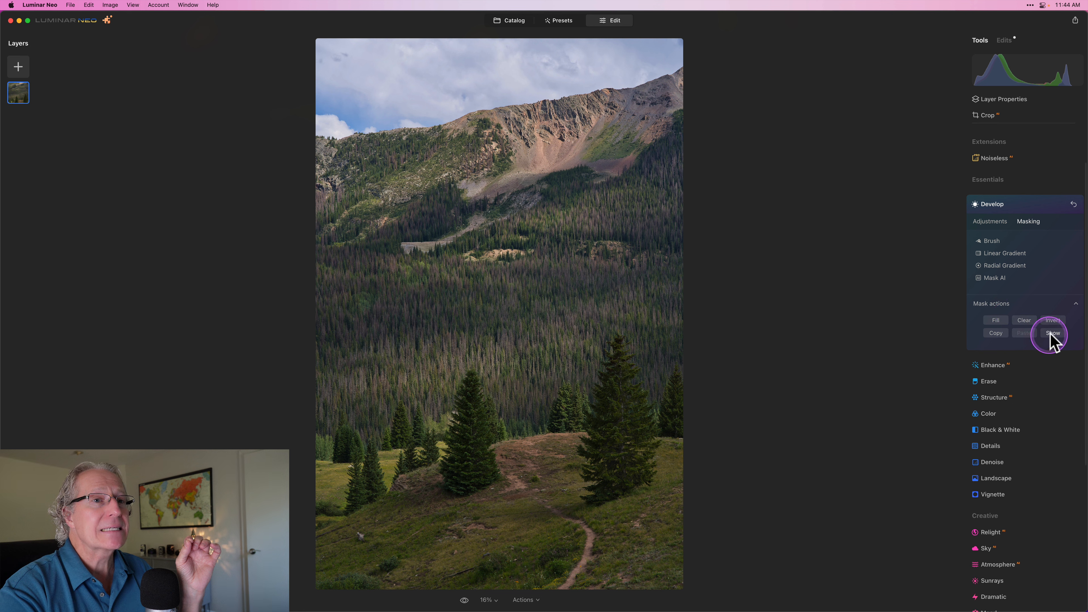
pyautogui.click(1052, 333)
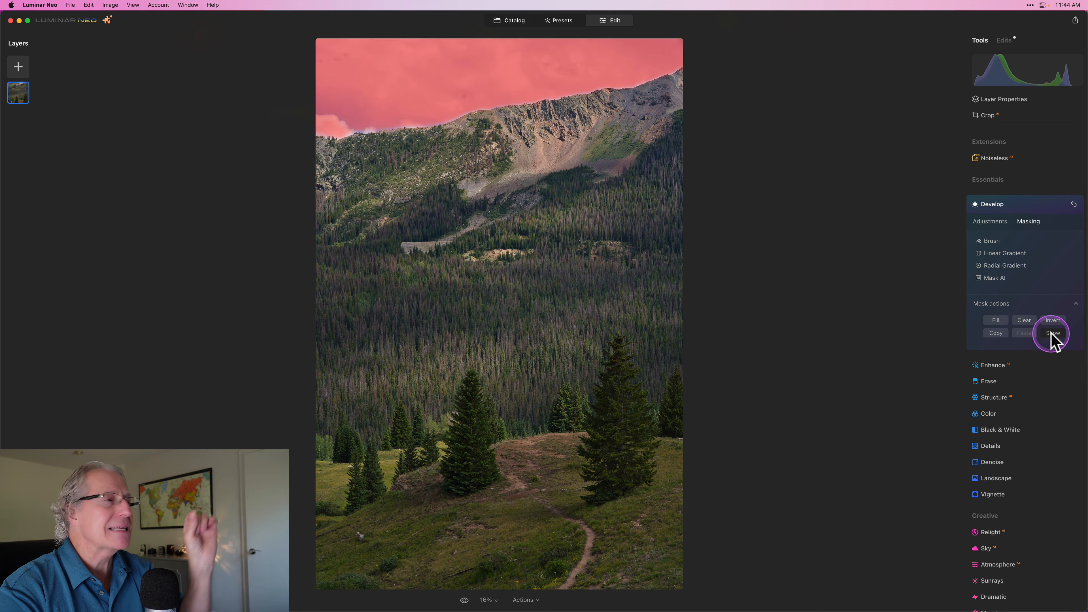
pyautogui.click(1053, 334)
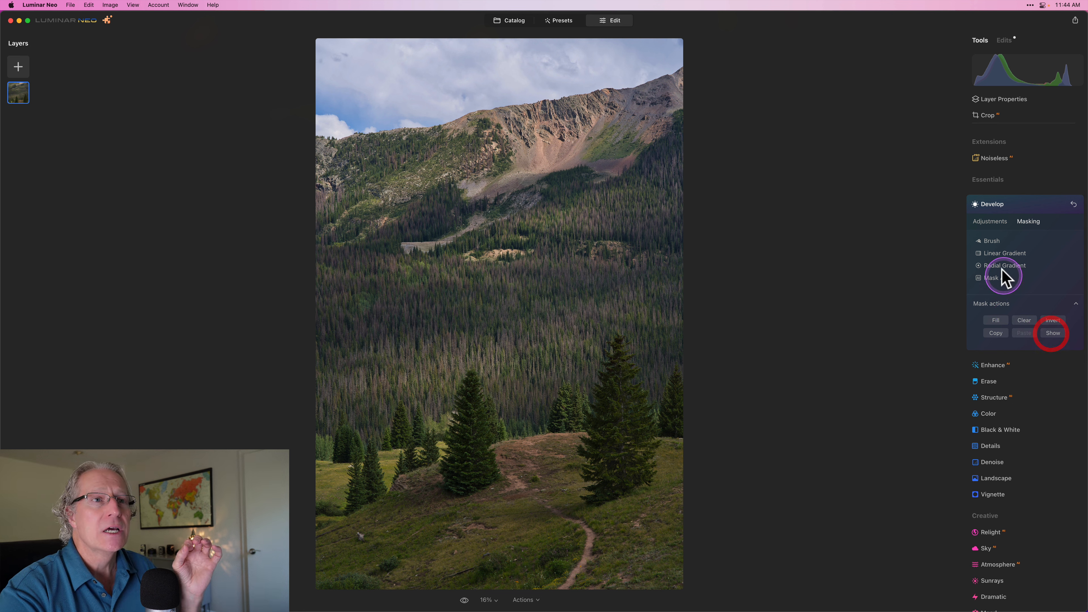
# Extend the sky mask along the mountain ridge by painting with a small brush at softness 100 and strength 25
pyautogui.click(992, 241)
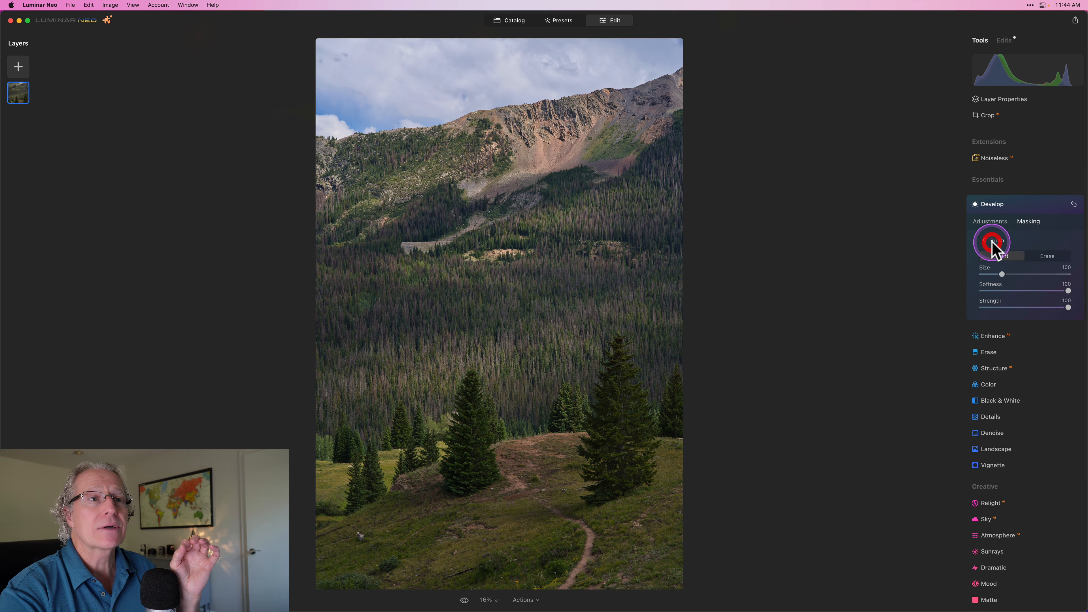
pyautogui.click(1003, 307)
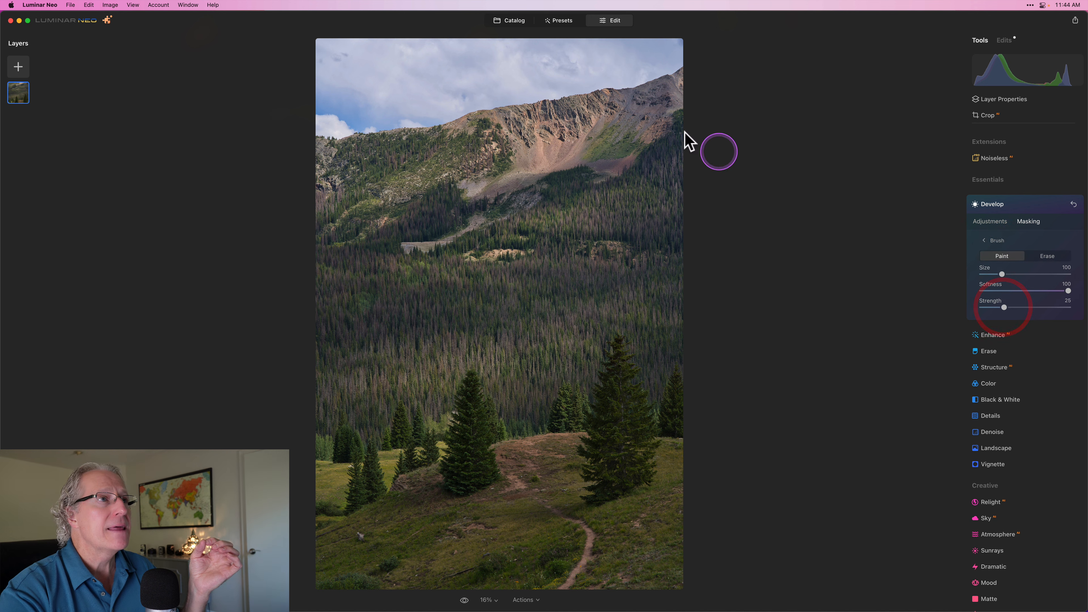
pyautogui.press('[')
pyautogui.press('[')
pyautogui.press('[')
pyautogui.press('[')
pyautogui.press('[')
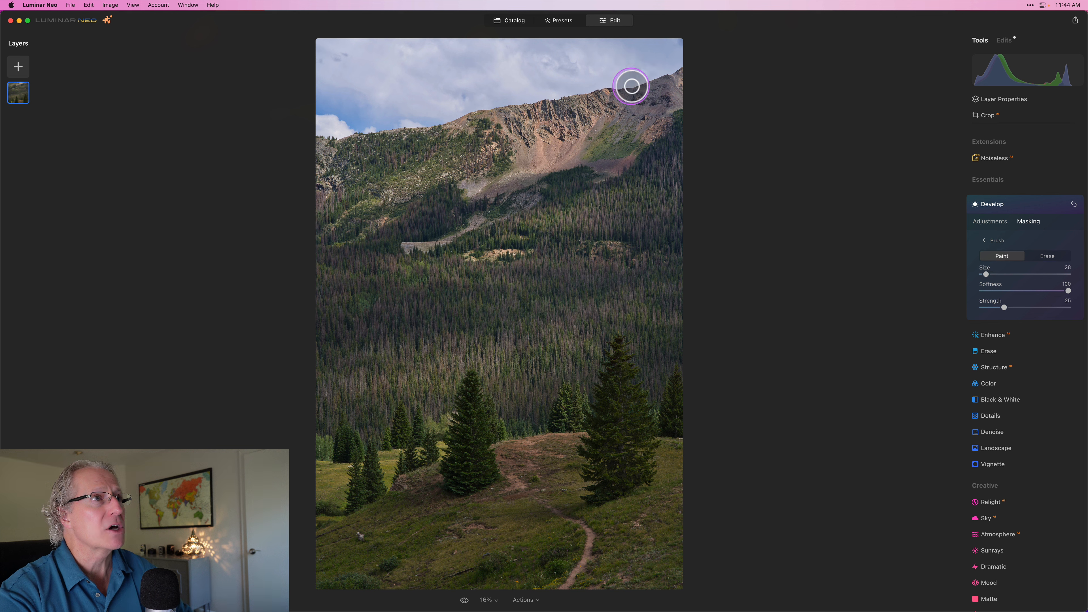
pyautogui.click(679, 66)
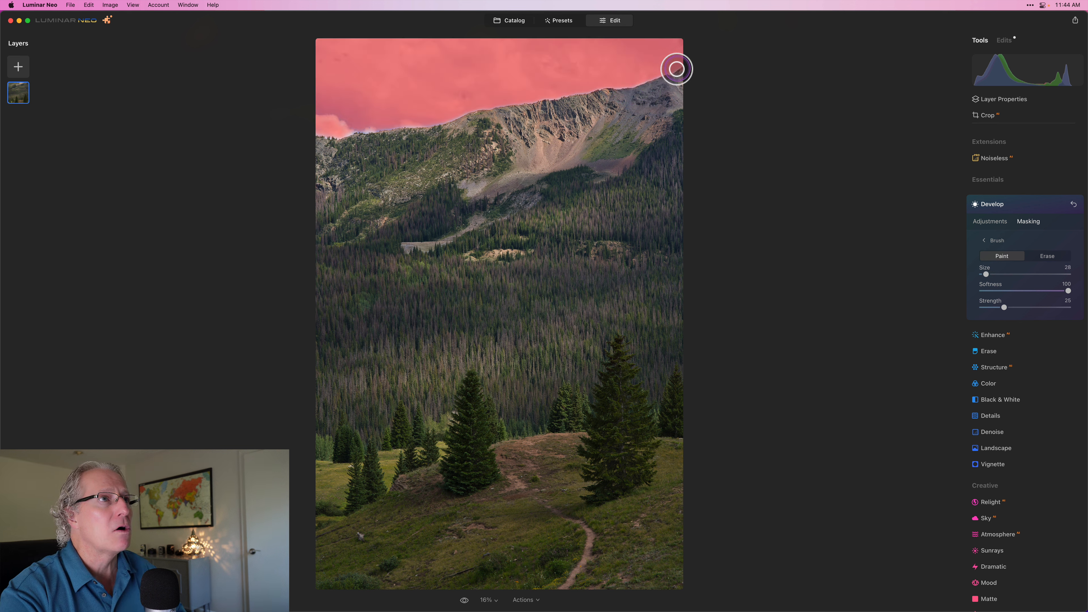
pyautogui.click(654, 76)
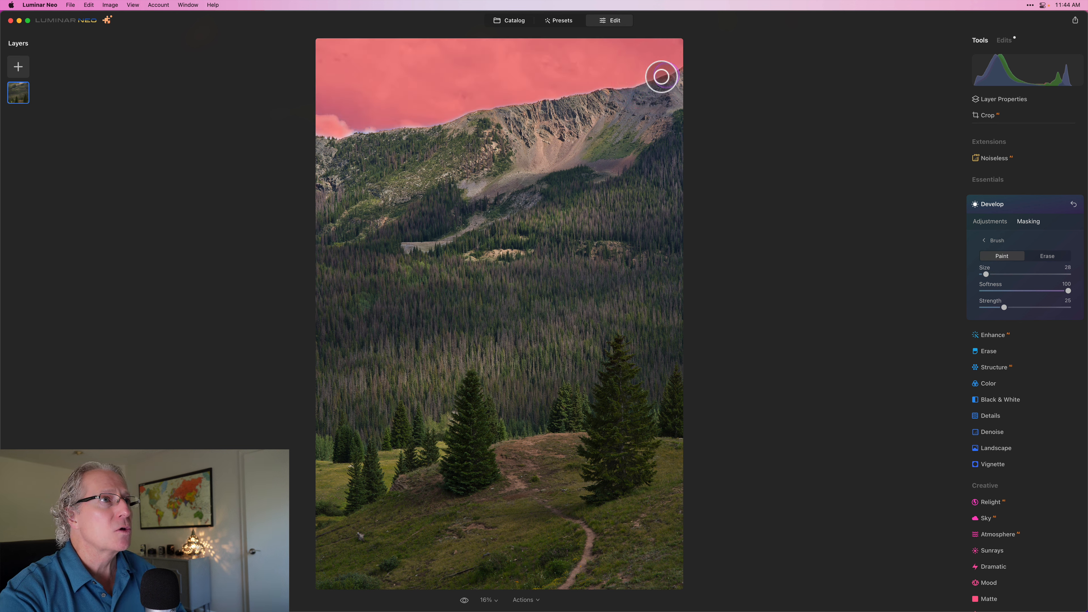
pyautogui.moveTo(608, 87)
pyautogui.mouseDown()
pyautogui.moveTo(578, 92)
pyautogui.moveTo(647, 84)
pyautogui.moveTo(686, 66)
pyautogui.moveTo(589, 98)
pyautogui.moveTo(316, 135)
pyautogui.moveTo(441, 129)
pyautogui.moveTo(489, 107)
pyautogui.moveTo(629, 91)
pyautogui.moveTo(707, 64)
pyautogui.mouseUp()
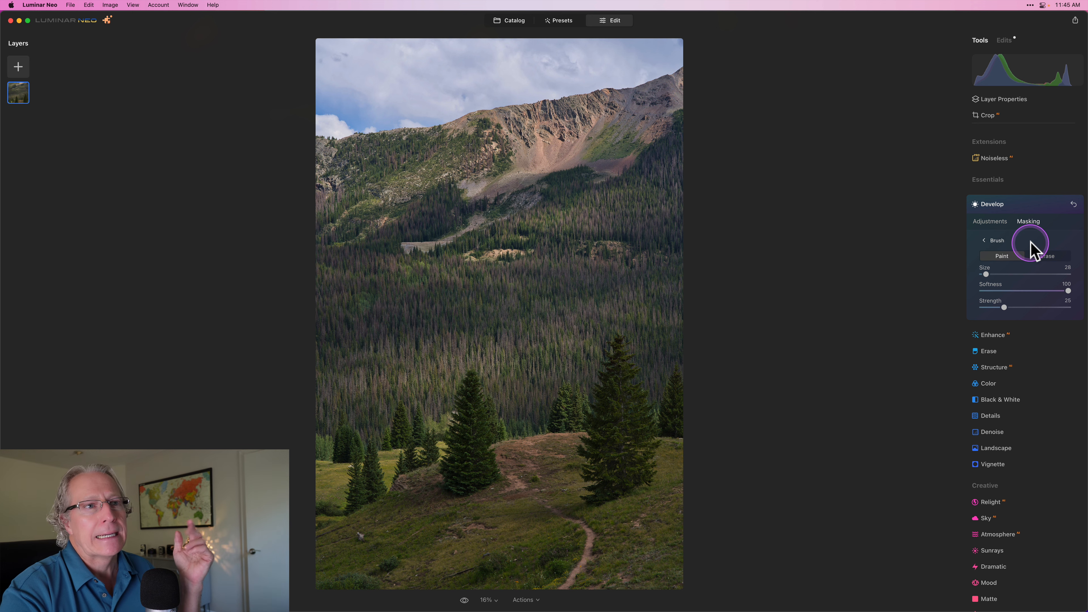
# Set the masked sky's exposure to 0.16 and temperature to -25, compare before and after, and close the Develop adjustment
pyautogui.click(985, 222)
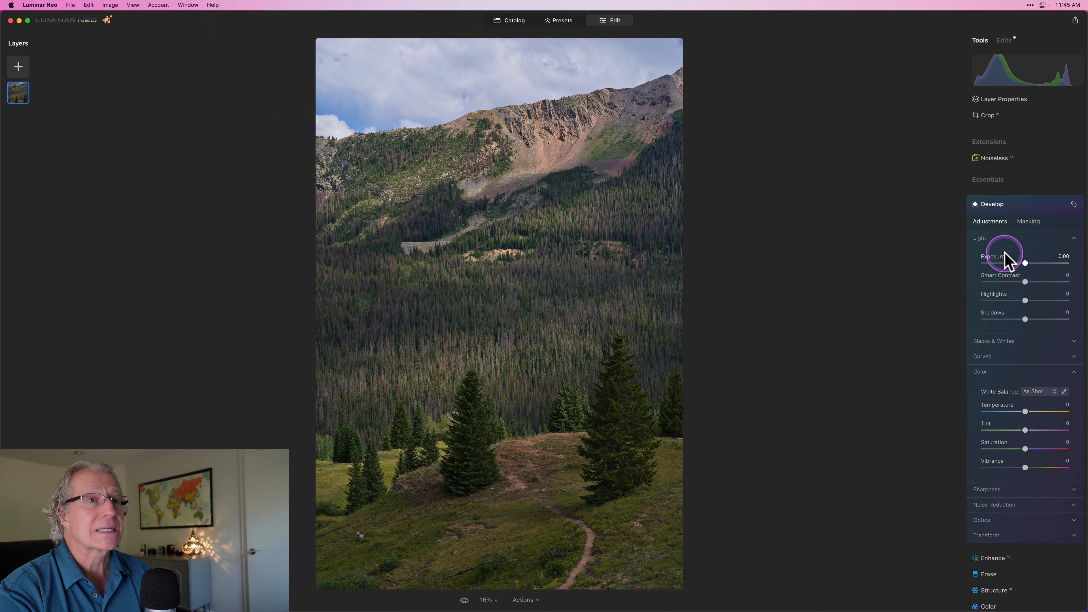
pyautogui.click(1025, 264)
pyautogui.moveTo(1025, 264); pyautogui.dragTo(1026, 264)
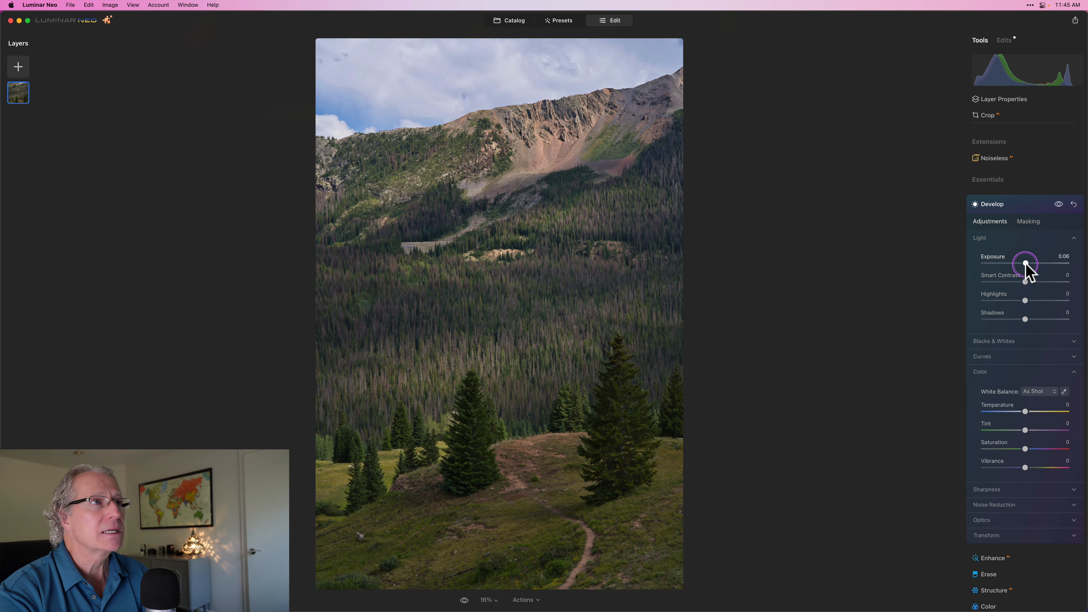
pyautogui.moveTo(1025, 411); pyautogui.dragTo(1014, 412)
pyautogui.click(1058, 204)
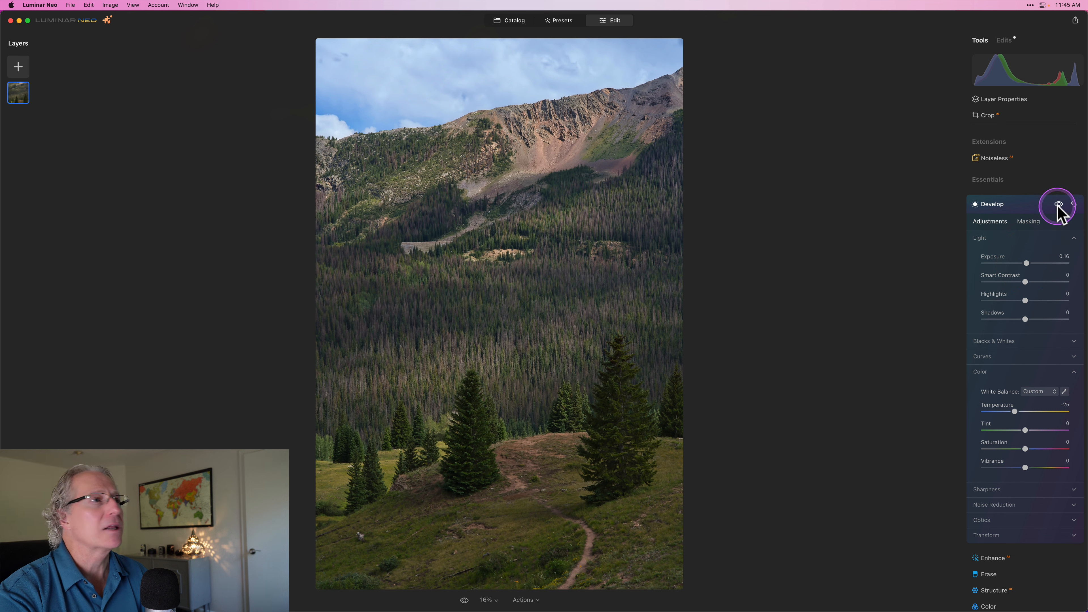
pyautogui.click(1058, 204)
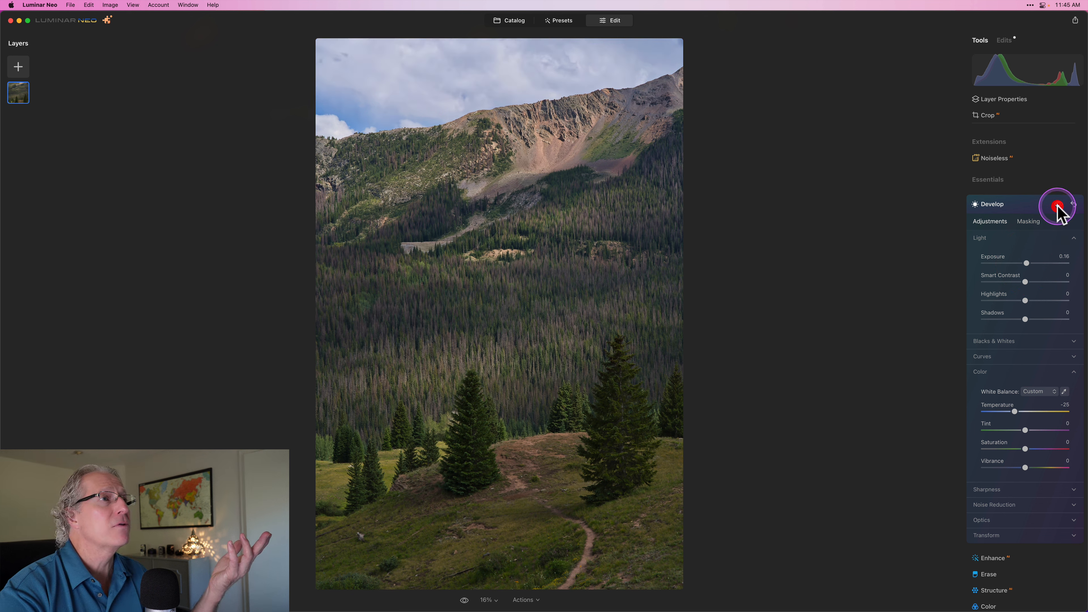
pyautogui.click(1030, 208)
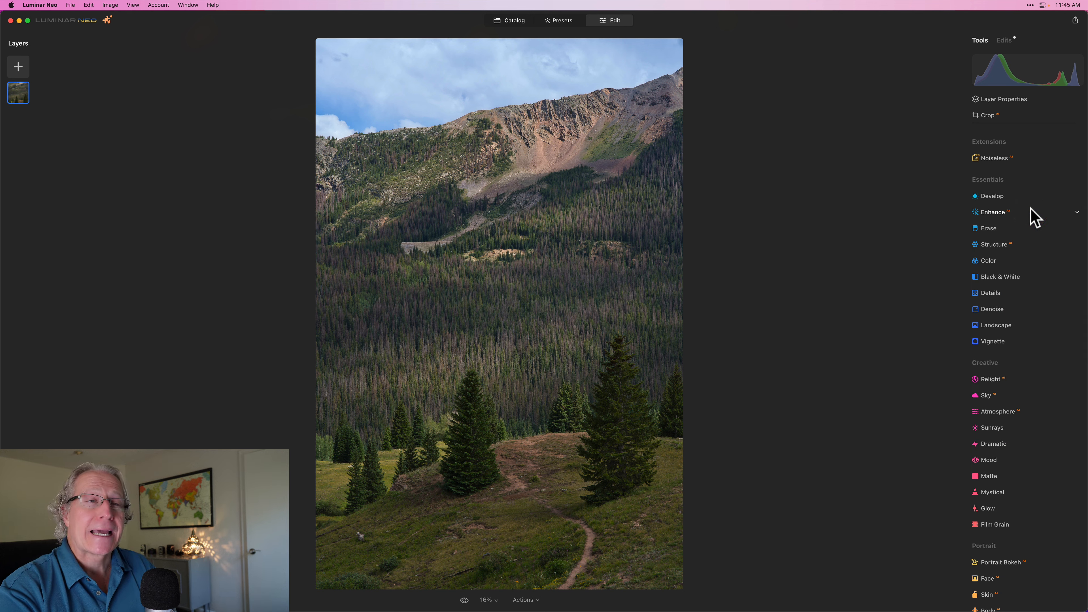
# Start a second Develop adjustment and mask the foreground trees with the Flora option of Mask AI
pyautogui.click(998, 197)
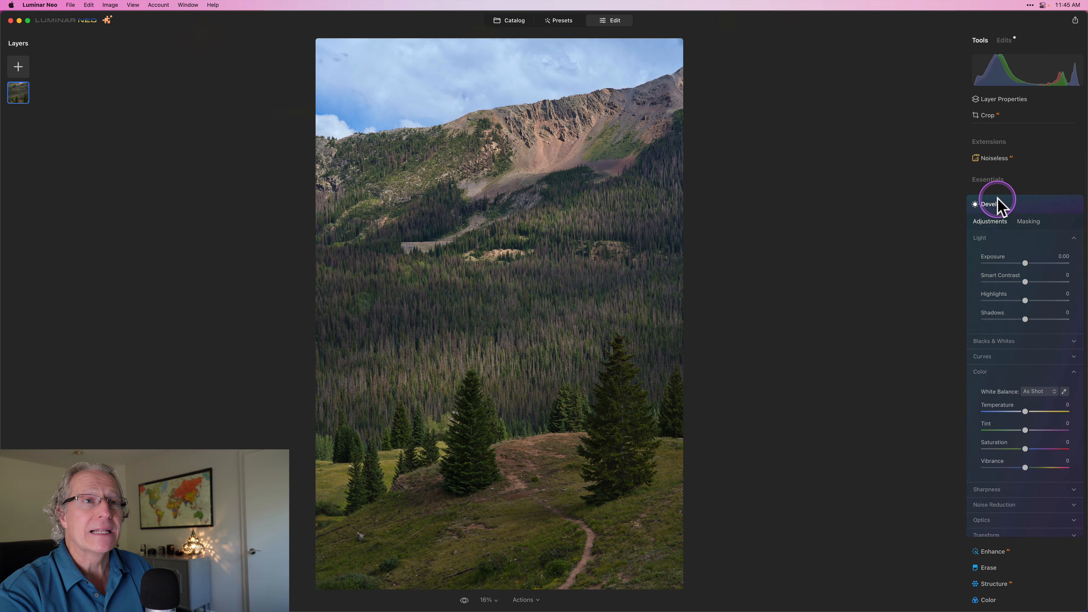
pyautogui.click(1028, 222)
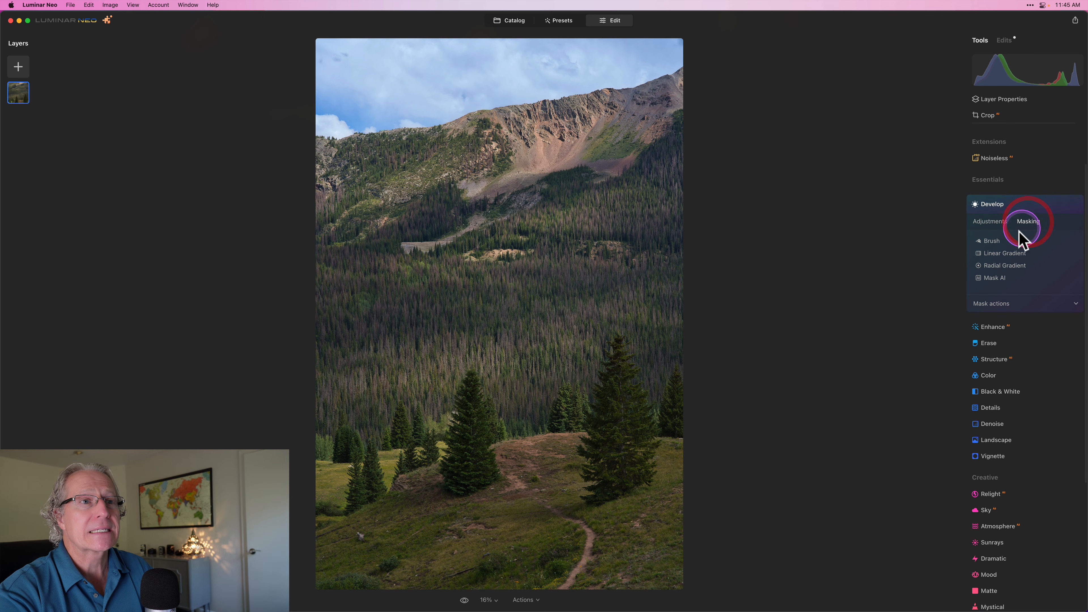
pyautogui.click(996, 277)
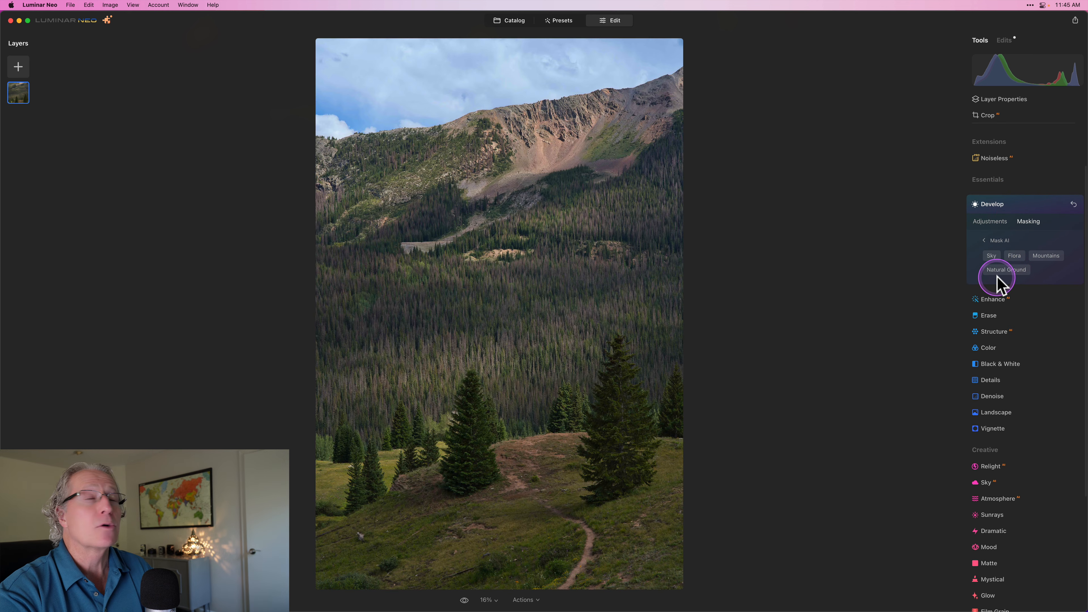
pyautogui.click(987, 256)
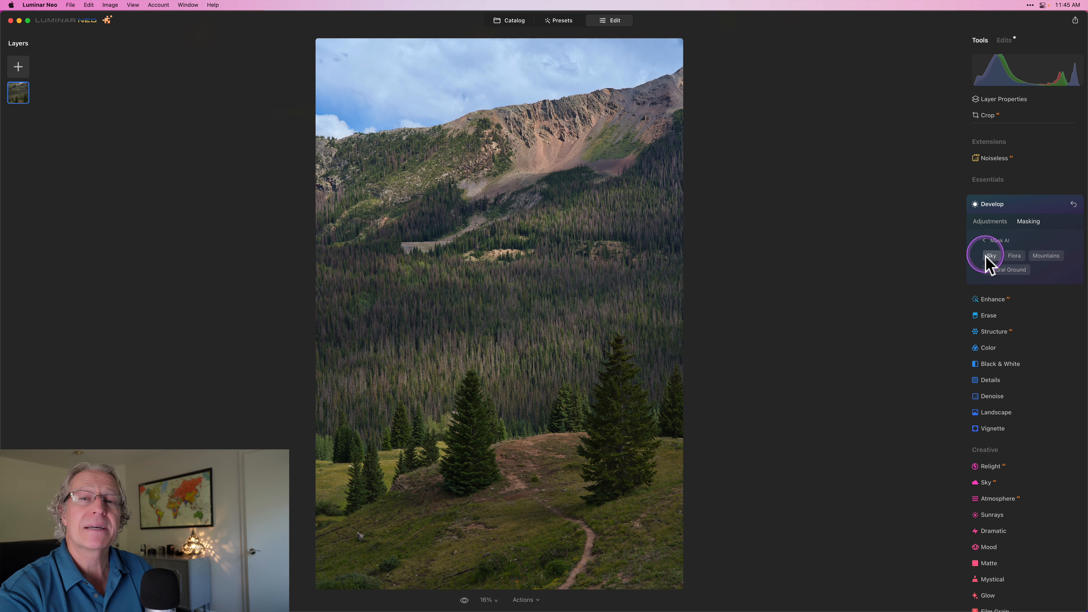
pyautogui.click(1013, 257)
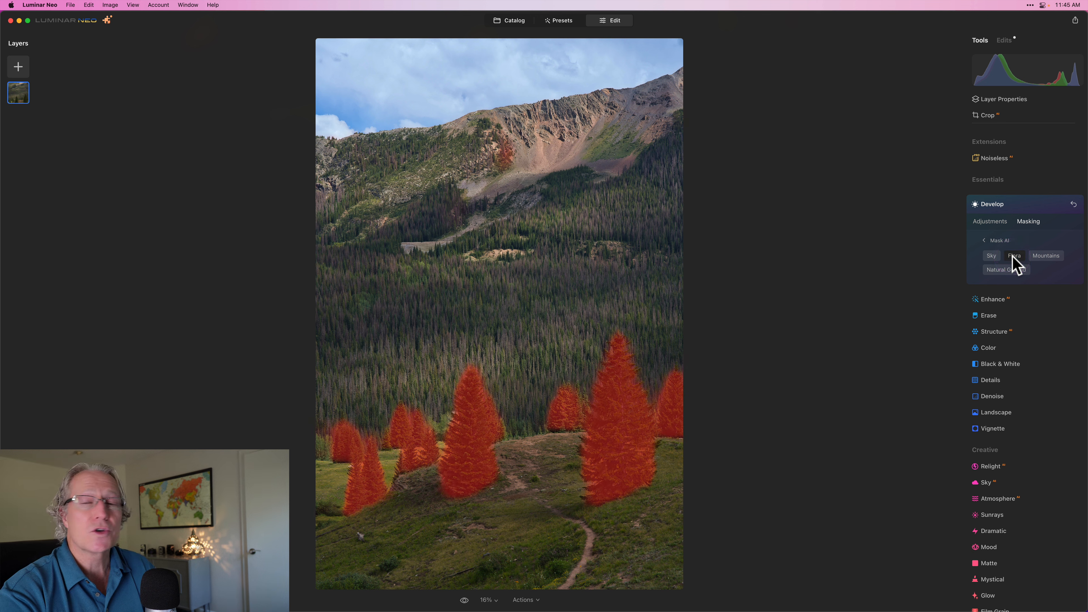
# Set the shadows of the masked trees to -65 and close the Develop adjustment
pyautogui.moveTo(1002, 255); pyautogui.dragTo(990, 232)
pyautogui.moveTo(1025, 299); pyautogui.dragTo(1003, 319)
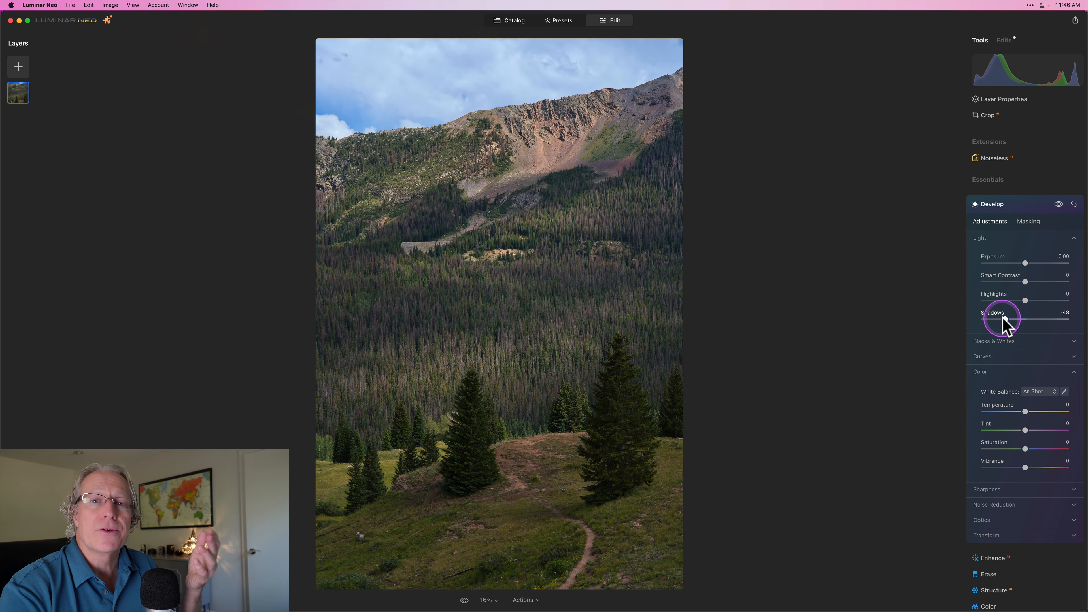
pyautogui.moveTo(1002, 319); pyautogui.dragTo(1003, 319)
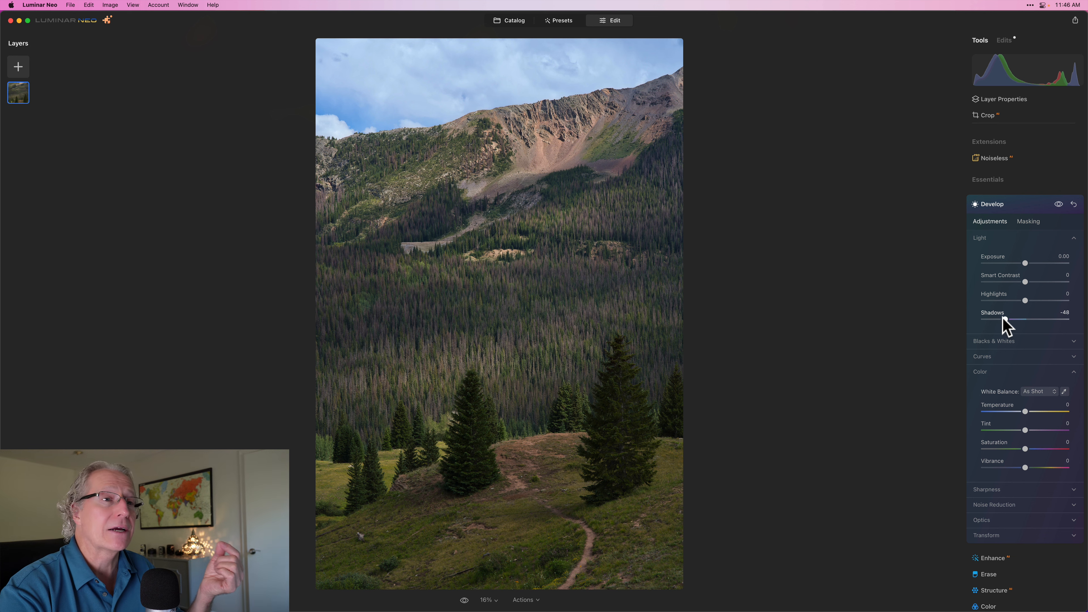
pyautogui.moveTo(1003, 319)
pyautogui.mouseDown()
pyautogui.moveTo(988, 319)
pyautogui.moveTo(1027, 319)
pyautogui.moveTo(957, 319)
pyautogui.moveTo(1008, 319)
pyautogui.moveTo(995, 320)
pyautogui.mouseUp()
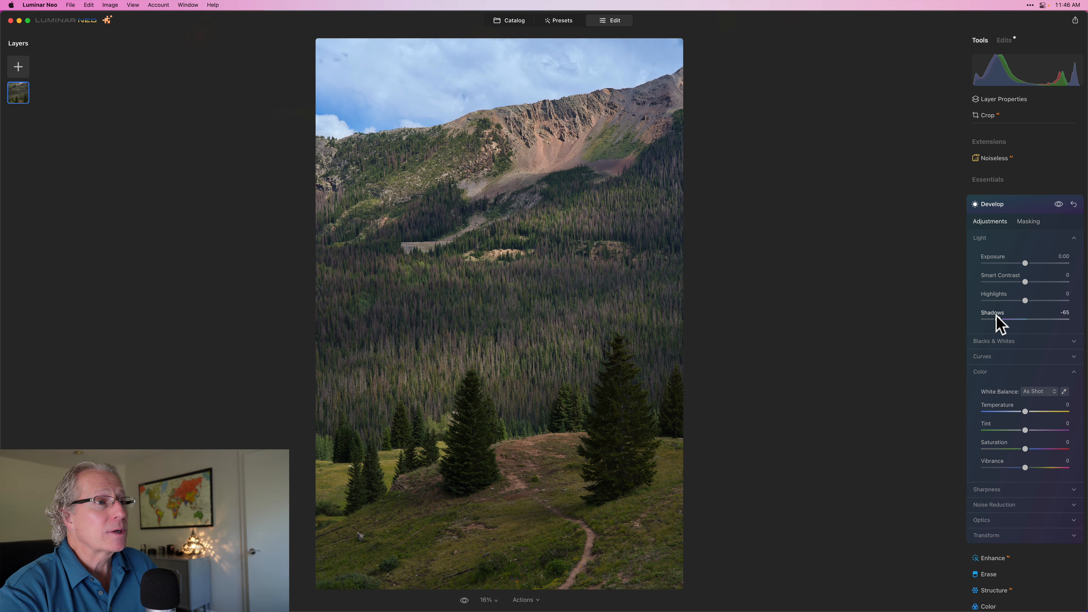
pyautogui.click(1015, 210)
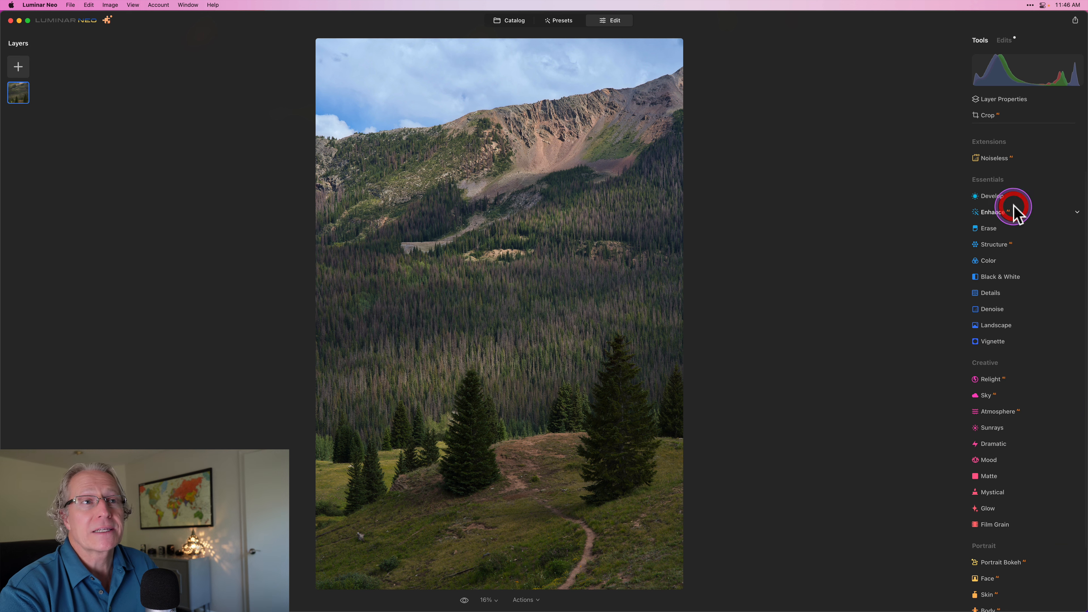
# Start another Develop adjustment and brush a mask over the foreground hill near the trail at size 100, softness 100 and strength 45
pyautogui.click(1001, 194)
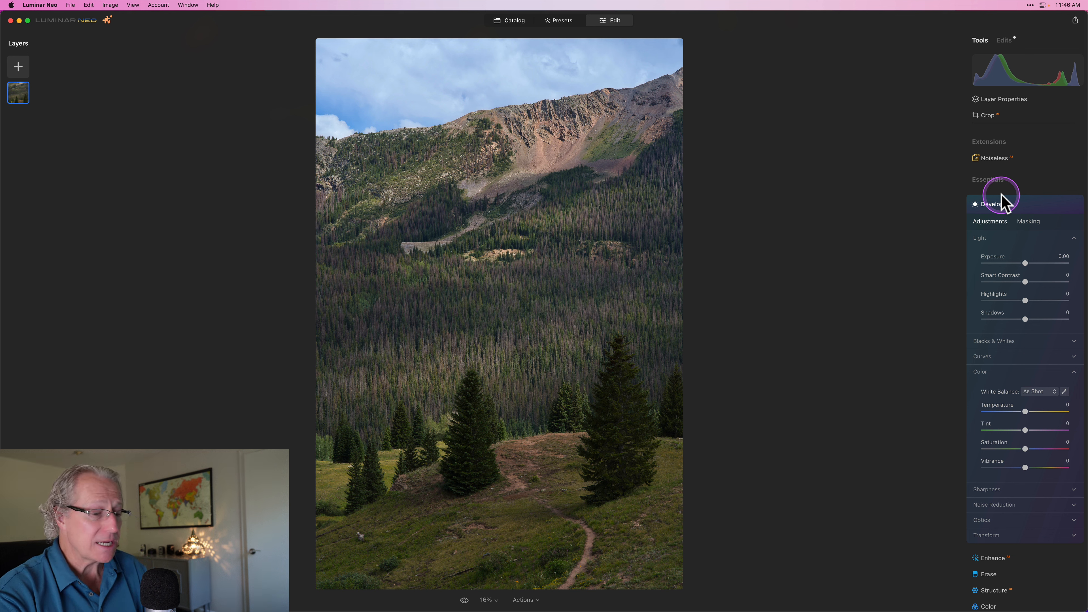
pyautogui.click(1020, 225)
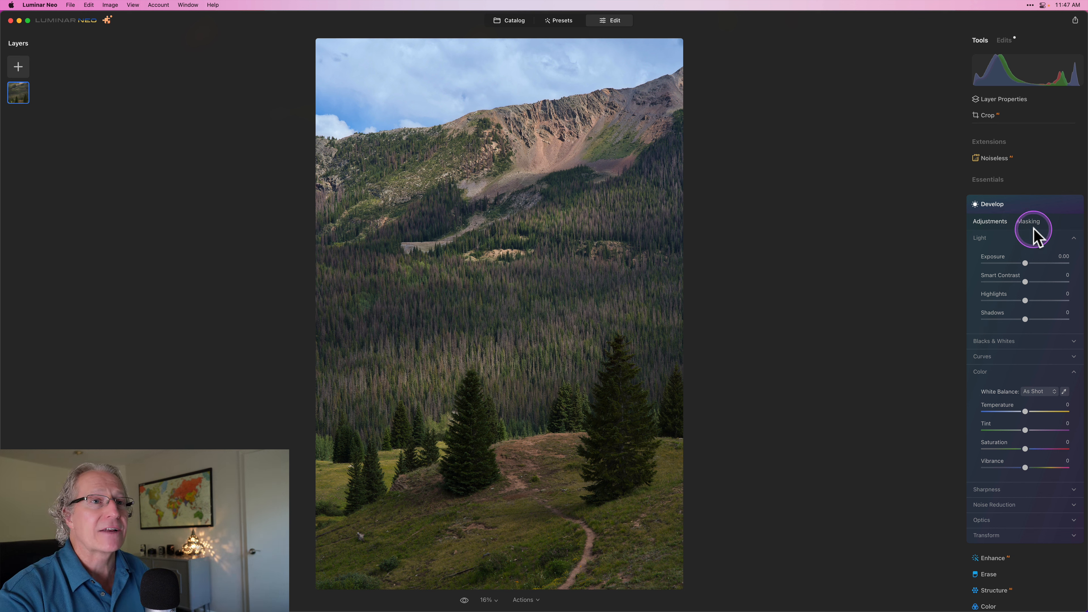
pyautogui.click(1028, 221)
pyautogui.click(984, 242)
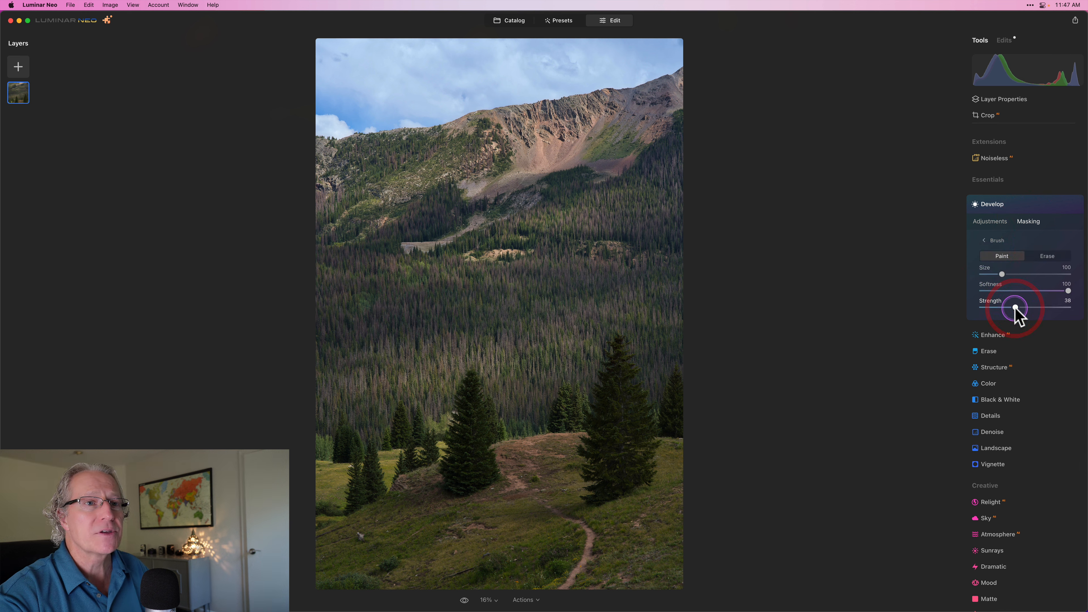
pyautogui.moveTo(1015, 307); pyautogui.dragTo(1021, 307)
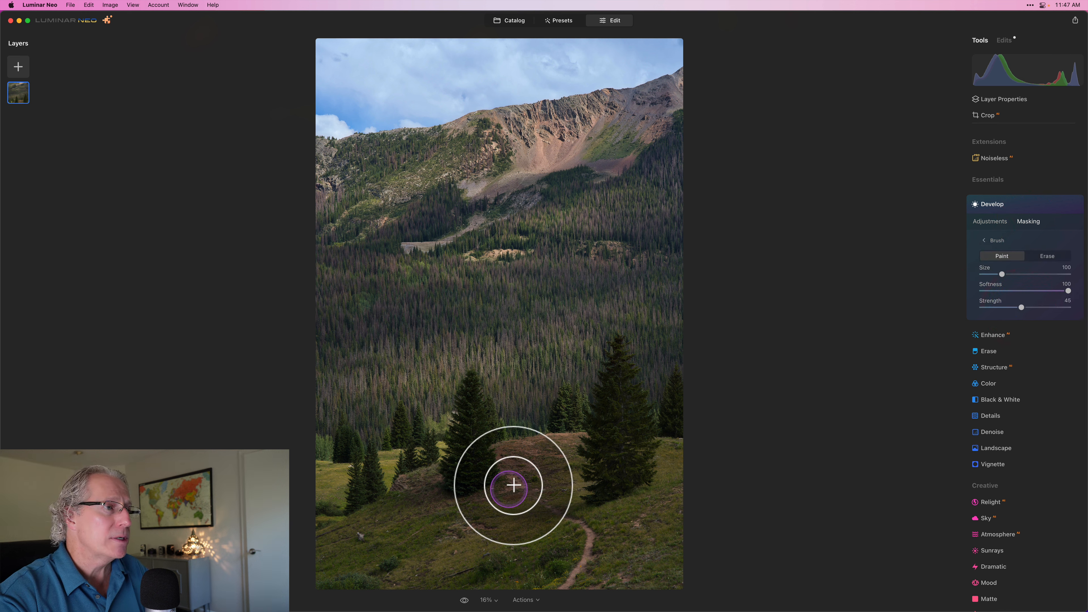
pyautogui.moveTo(513, 485)
pyautogui.mouseDown()
pyautogui.moveTo(591, 535)
pyautogui.moveTo(551, 586)
pyautogui.moveTo(590, 564)
pyautogui.moveTo(590, 530)
pyautogui.moveTo(532, 452)
pyautogui.moveTo(556, 564)
pyautogui.moveTo(520, 595)
pyautogui.moveTo(555, 503)
pyautogui.mouseUp()
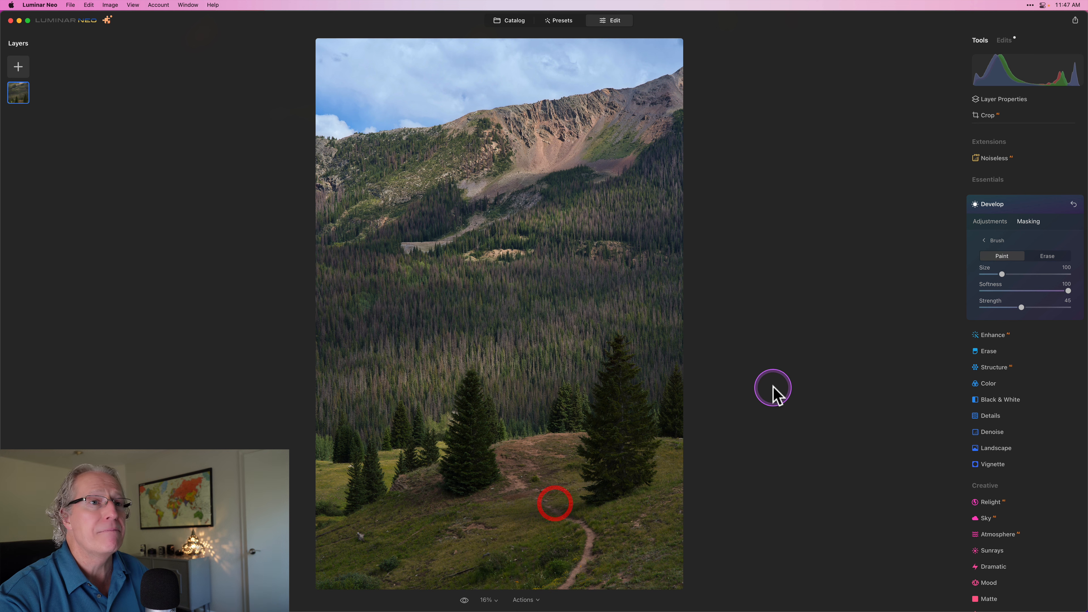
# Raise the masked hill's exposure to 1.02 and extend the mask over the grass around the trail at brush strength 15
pyautogui.click(987, 222)
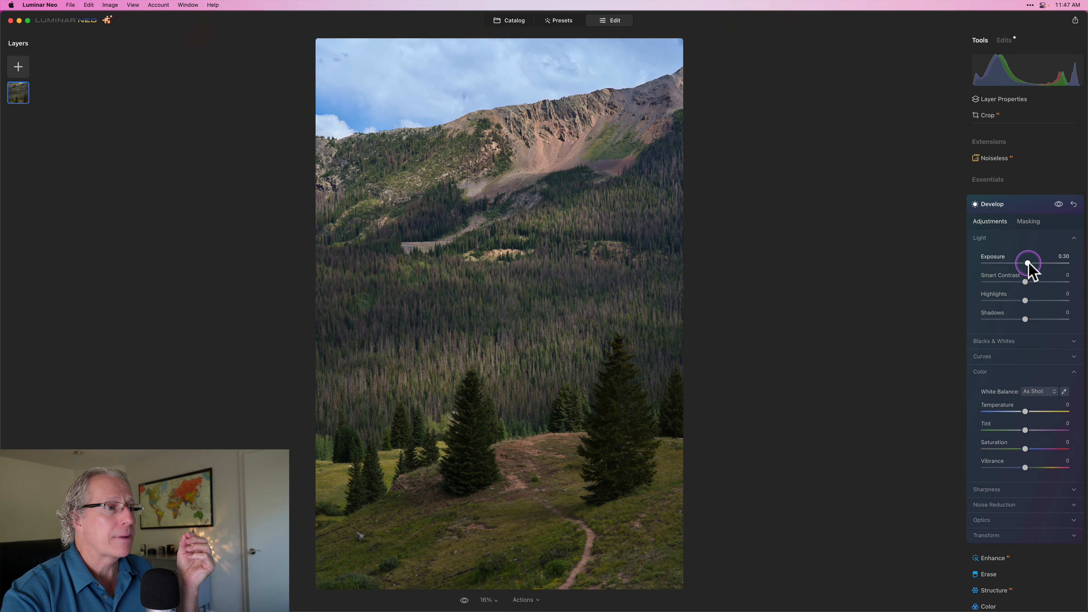
pyautogui.moveTo(1032, 263); pyautogui.dragTo(1035, 263)
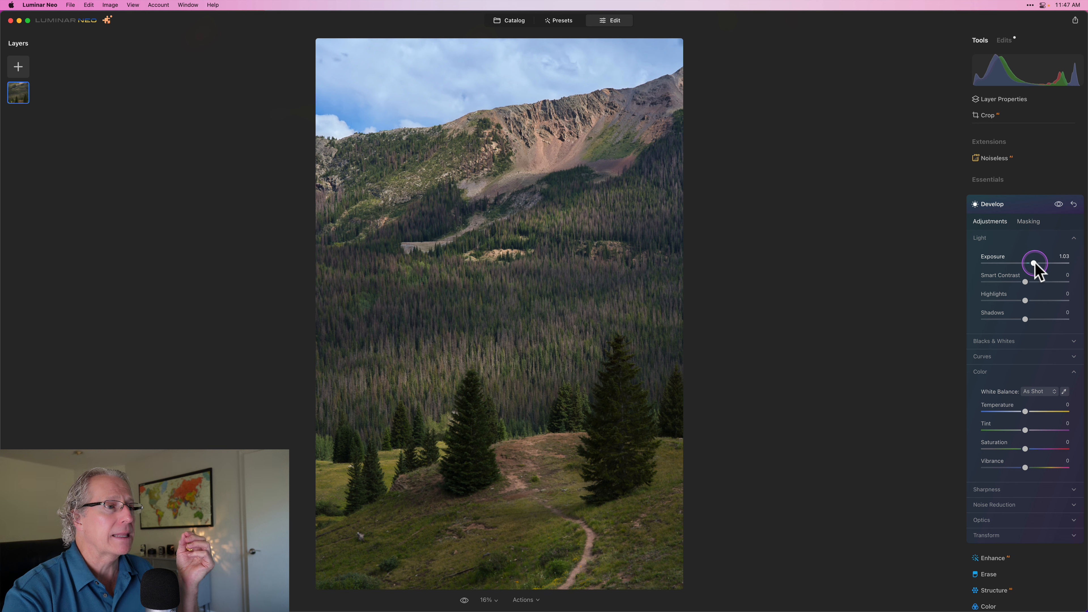
pyautogui.click(1029, 221)
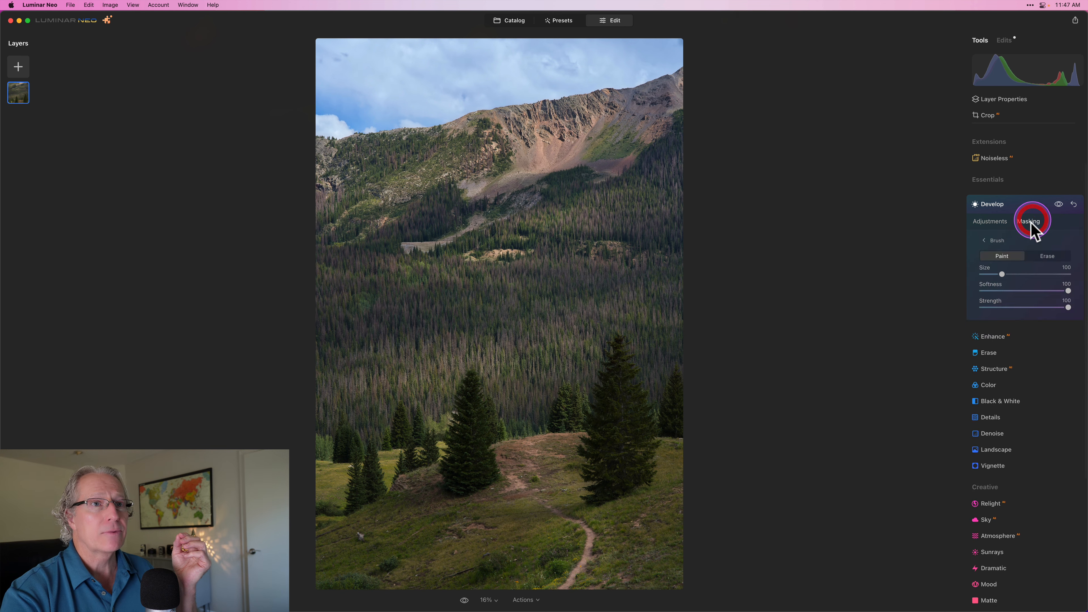
pyautogui.click(998, 305)
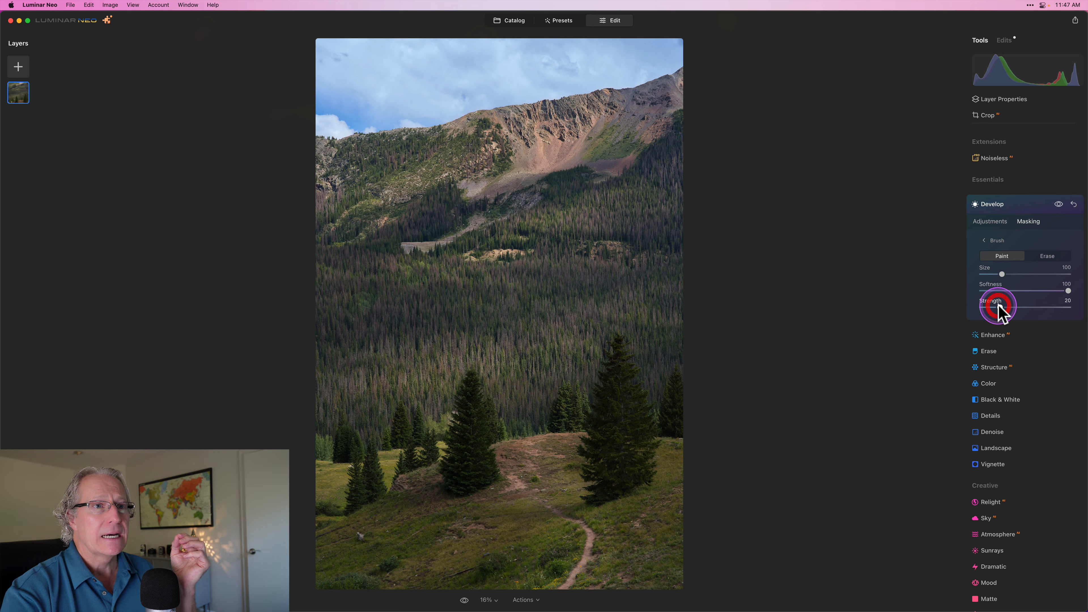
pyautogui.click(994, 307)
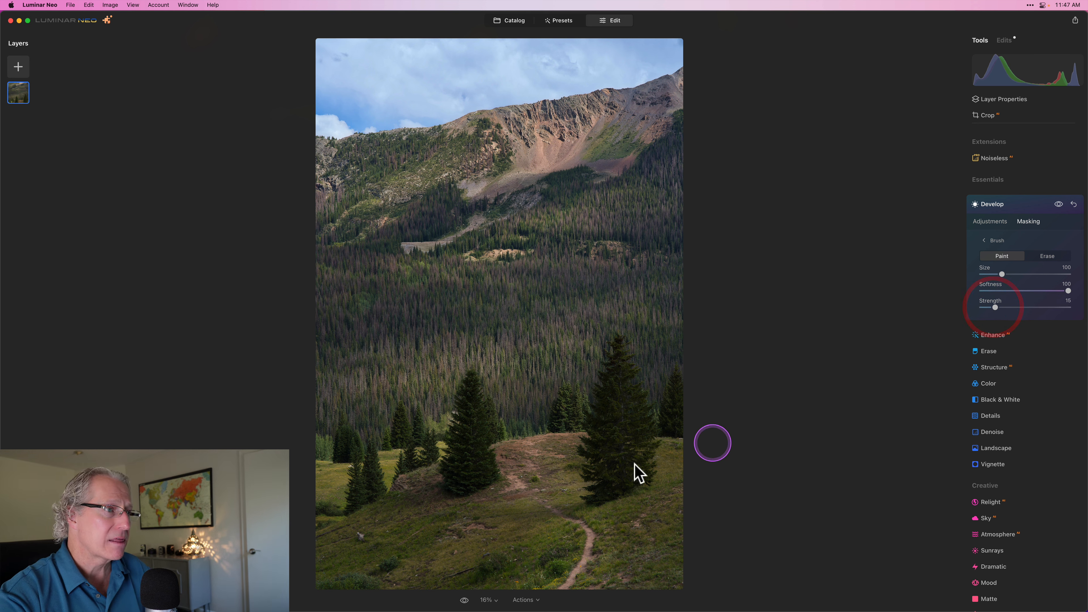
pyautogui.moveTo(532, 488)
pyautogui.mouseDown()
pyautogui.moveTo(520, 479)
pyautogui.moveTo(509, 490)
pyautogui.moveTo(525, 556)
pyautogui.moveTo(512, 598)
pyautogui.mouseUp()
pyautogui.moveTo(603, 518)
pyautogui.mouseDown()
pyautogui.moveTo(622, 537)
pyautogui.moveTo(612, 585)
pyautogui.moveTo(614, 501)
pyautogui.moveTo(627, 592)
pyautogui.mouseUp()
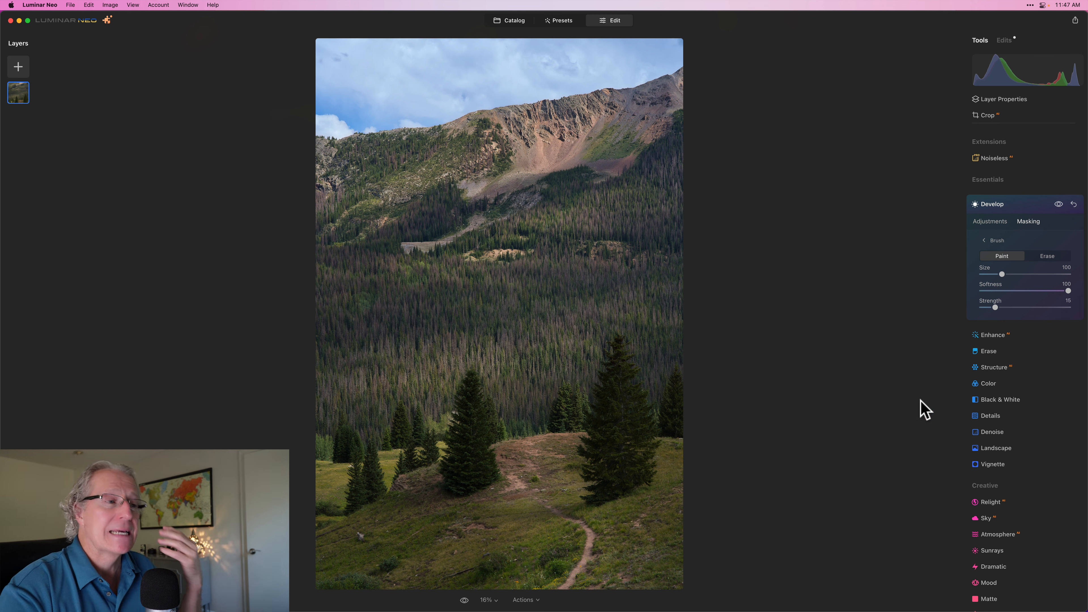
# Compare the foreground hill with and without the masked exposure adjustment
pyautogui.click(992, 333)
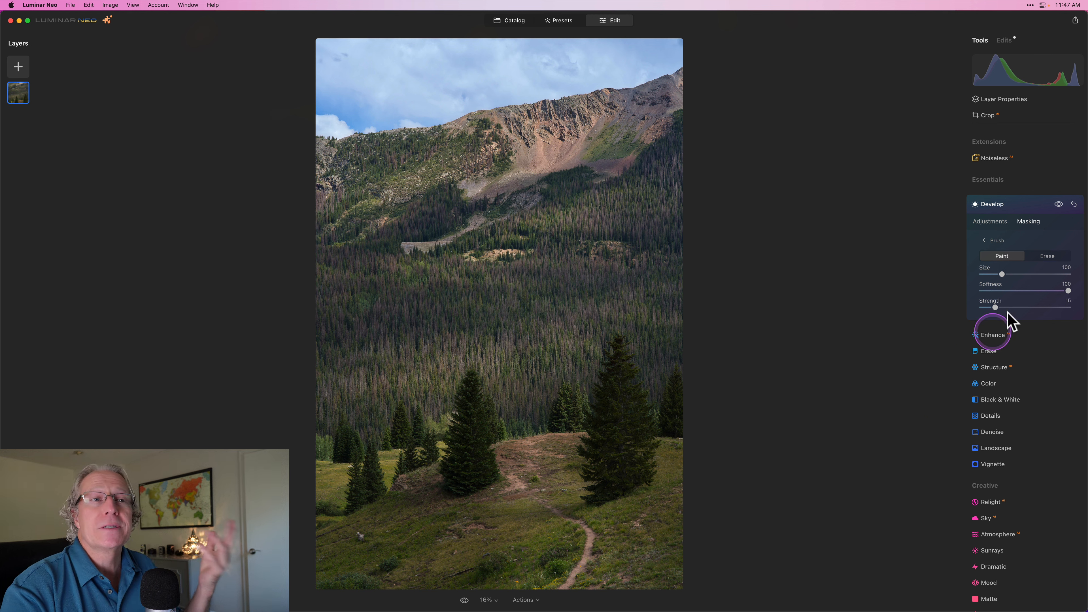
pyautogui.click(1027, 283)
pyautogui.click(1058, 205)
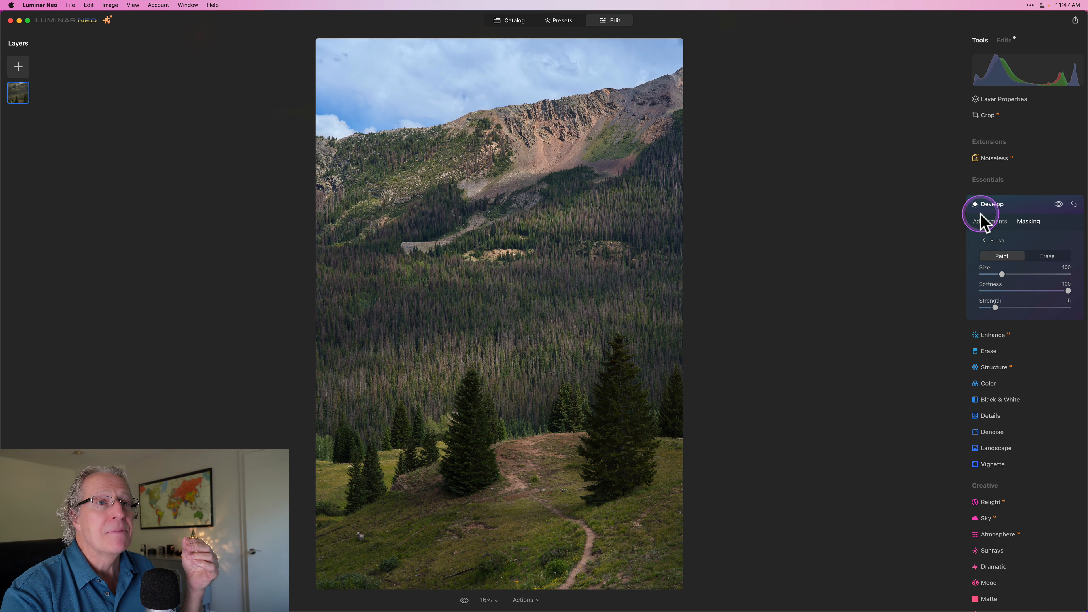
pyautogui.click(1039, 259)
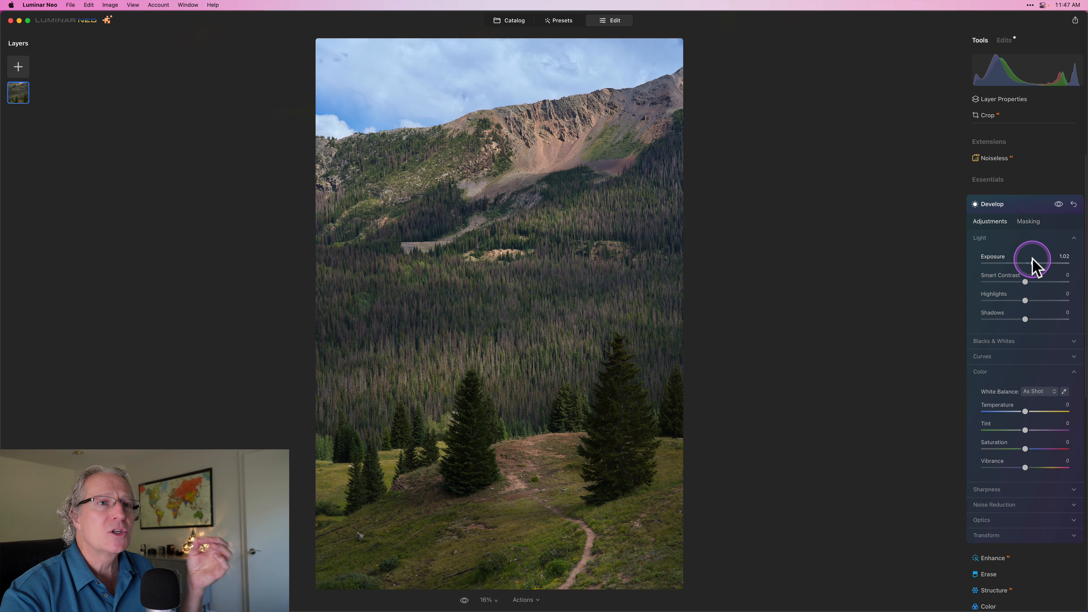
pyautogui.click(1058, 205)
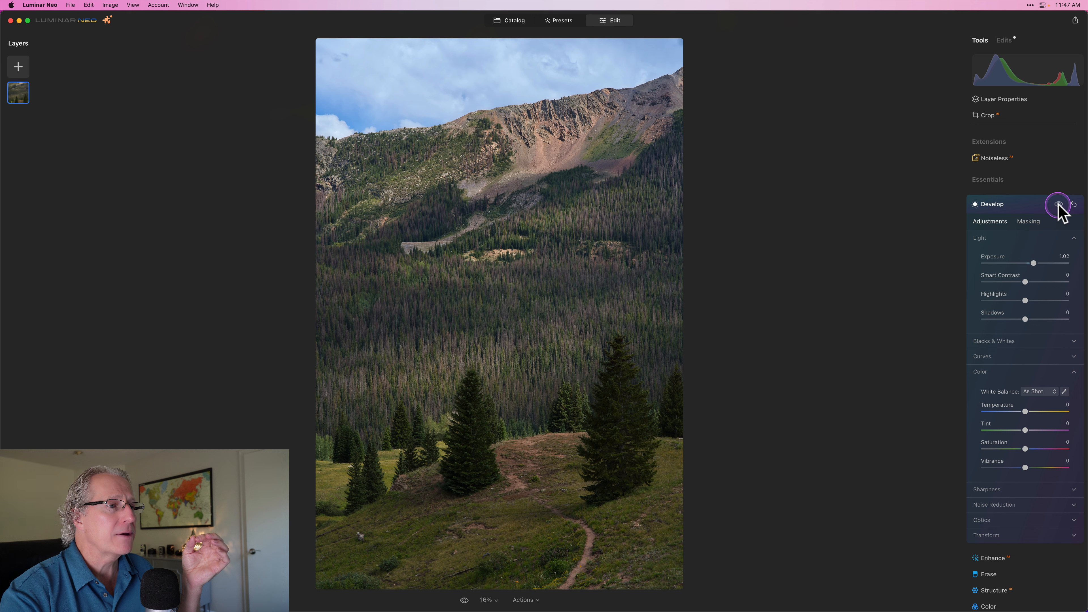
pyautogui.click(1058, 205)
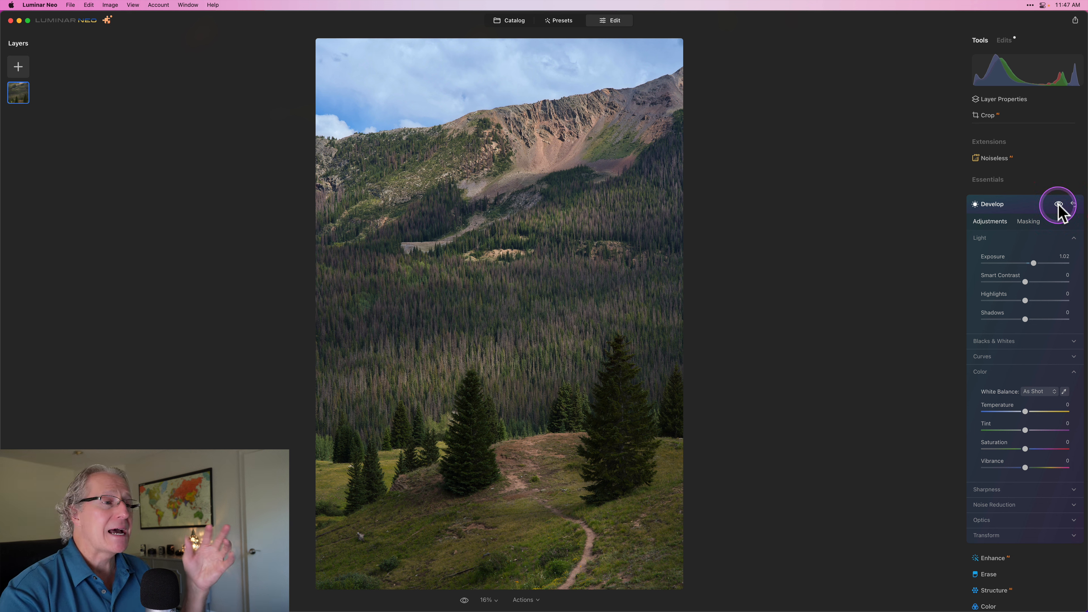
# Set the masked foreground's exposure to 0.85, compare before and after, and close the Develop adjustment
pyautogui.click(1028, 263)
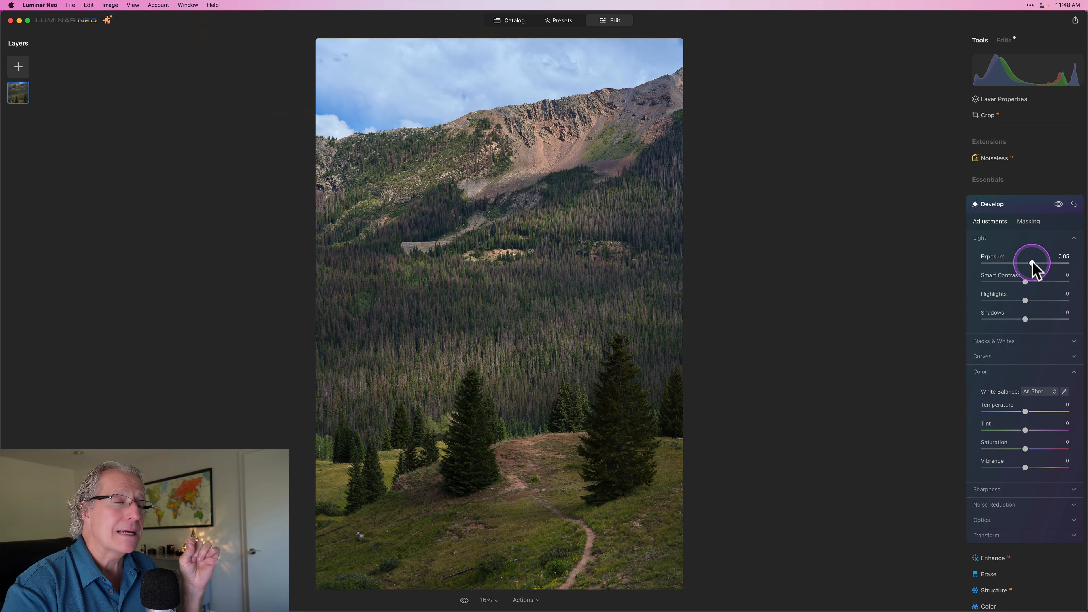
pyautogui.click(1023, 411)
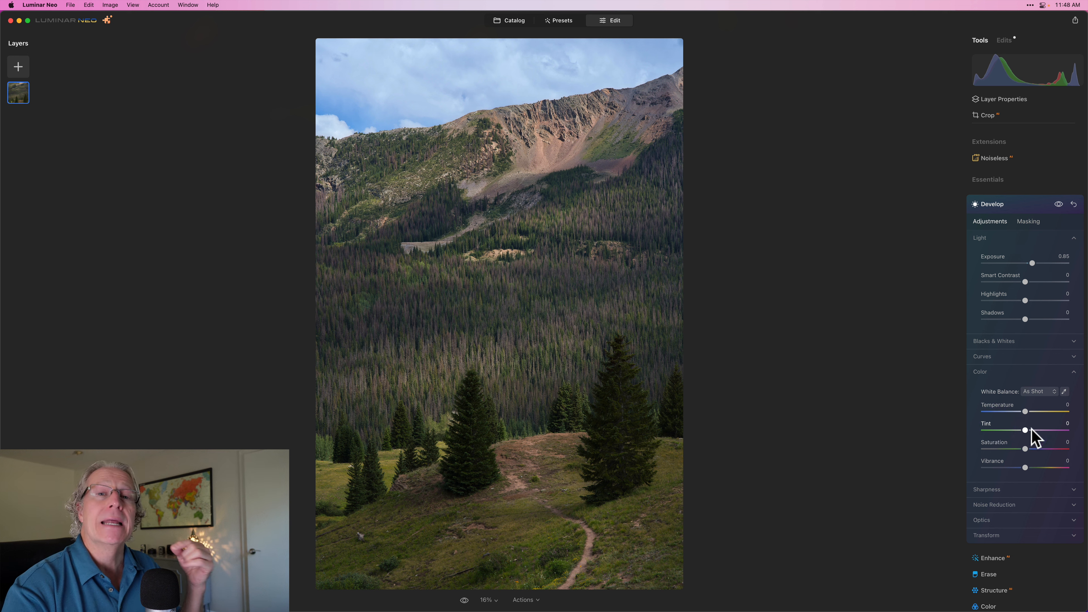
pyautogui.click(1025, 449)
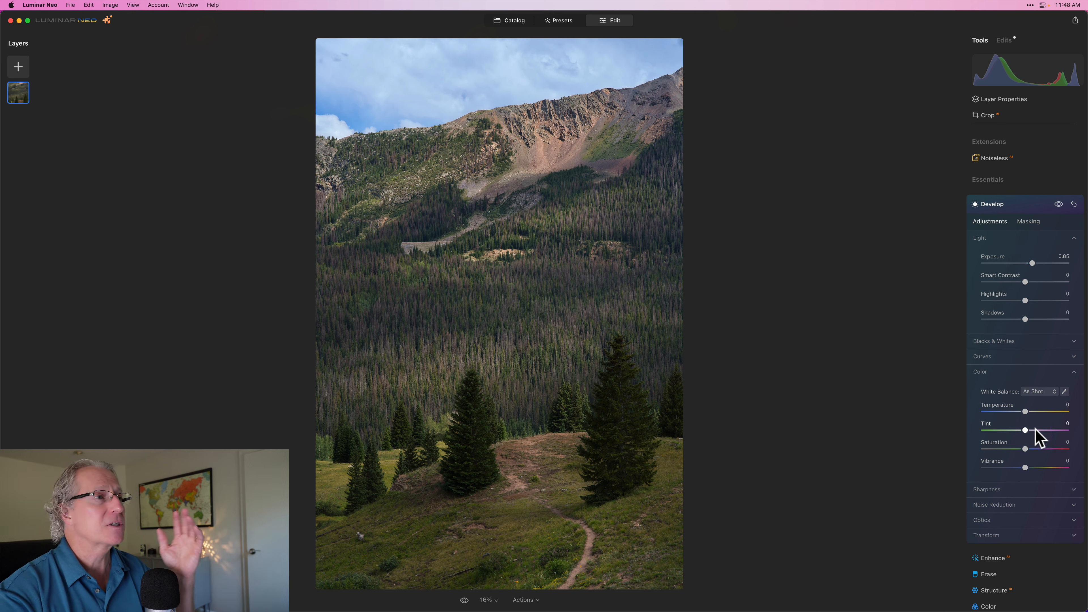
pyautogui.click(1058, 205)
pyautogui.click(1058, 204)
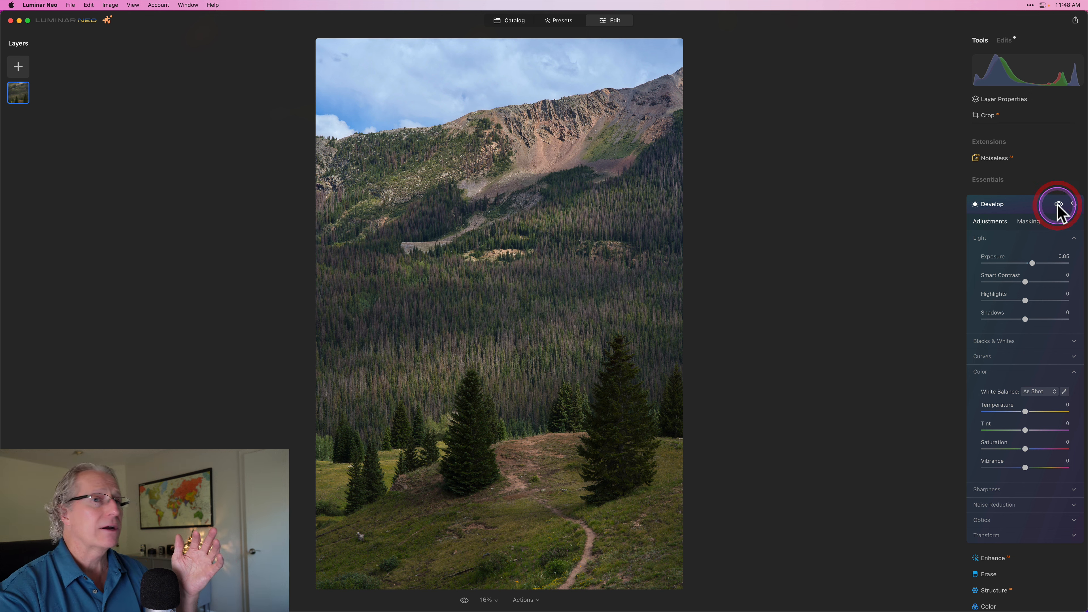
pyautogui.click(1023, 204)
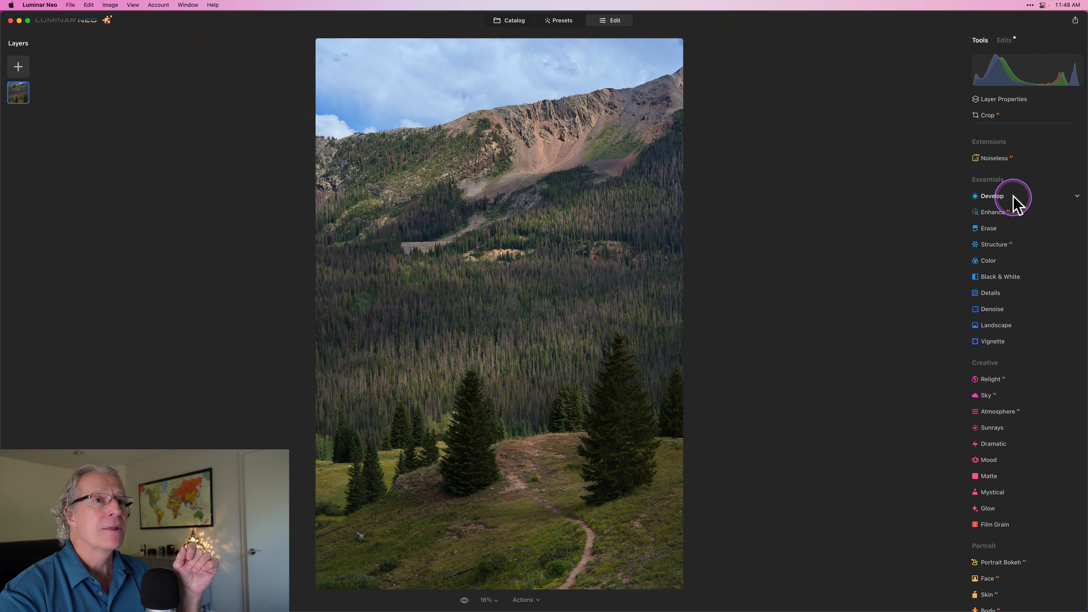
# Start a new Develop adjustment and brush a mask across the middle forest at size 100, softness 100 and strength 31
pyautogui.click(1012, 196)
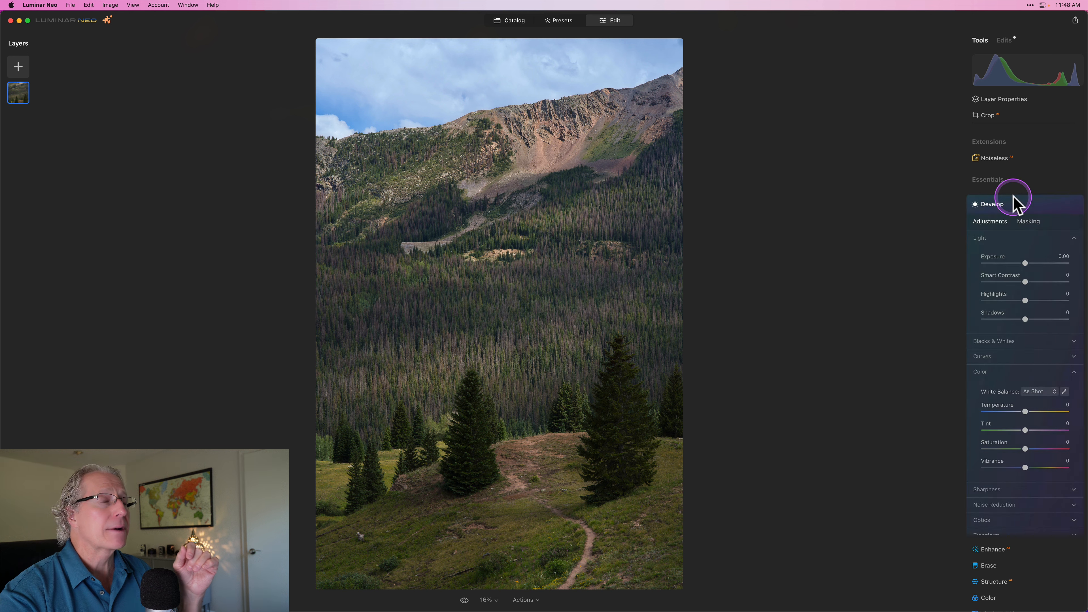
pyautogui.click(1028, 222)
pyautogui.click(984, 240)
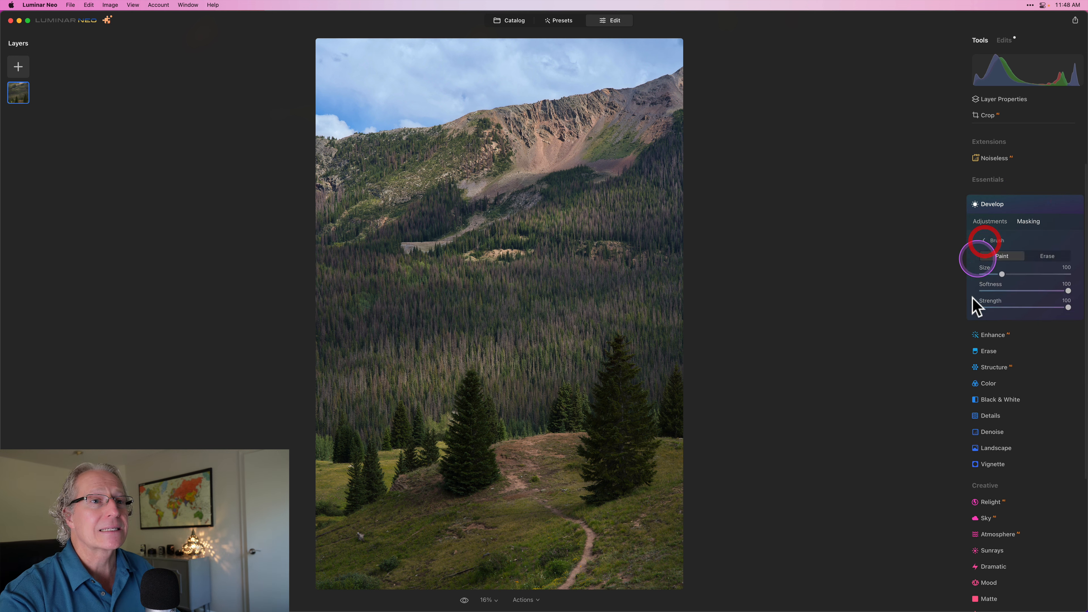
pyautogui.moveTo(1019, 308)
pyautogui.mouseDown()
pyautogui.moveTo(981, 307)
pyautogui.moveTo(1018, 308)
pyautogui.moveTo(1008, 308)
pyautogui.mouseUp()
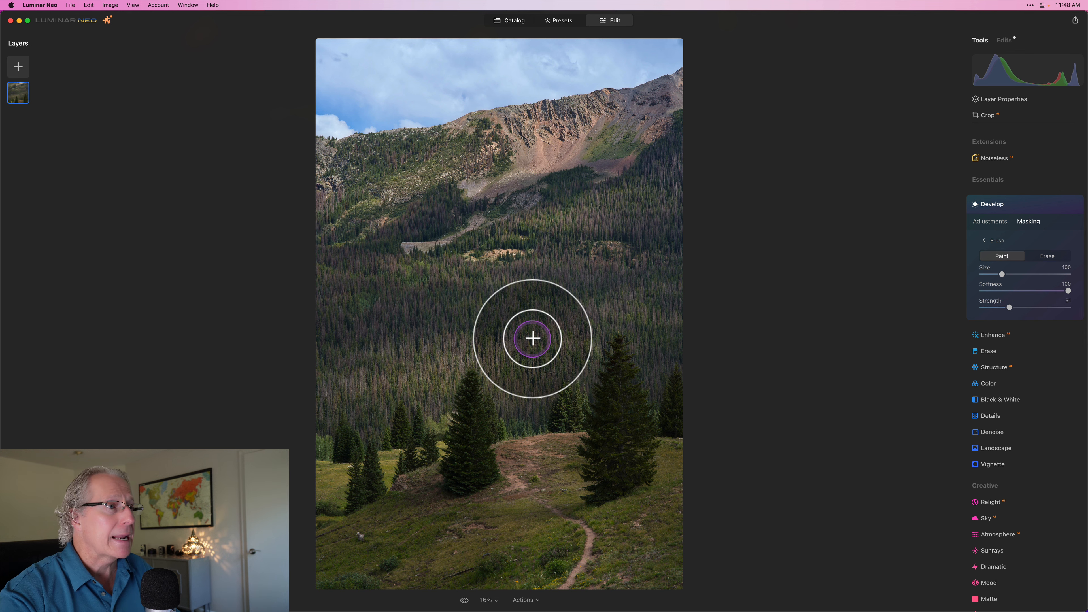
pyautogui.moveTo(527, 351)
pyautogui.mouseDown()
pyautogui.moveTo(549, 346)
pyautogui.moveTo(537, 362)
pyautogui.moveTo(349, 371)
pyautogui.mouseUp()
pyautogui.moveTo(594, 324)
pyautogui.mouseDown()
pyautogui.moveTo(614, 307)
pyautogui.moveTo(671, 316)
pyautogui.mouseUp()
# Reduce the brush size to 52 and extend the mask over the upper forest, the pale rock patches and the mountain slopes
pyautogui.press('[')
pyautogui.press('[')
pyautogui.press('[')
pyautogui.press('[')
pyautogui.press('[')
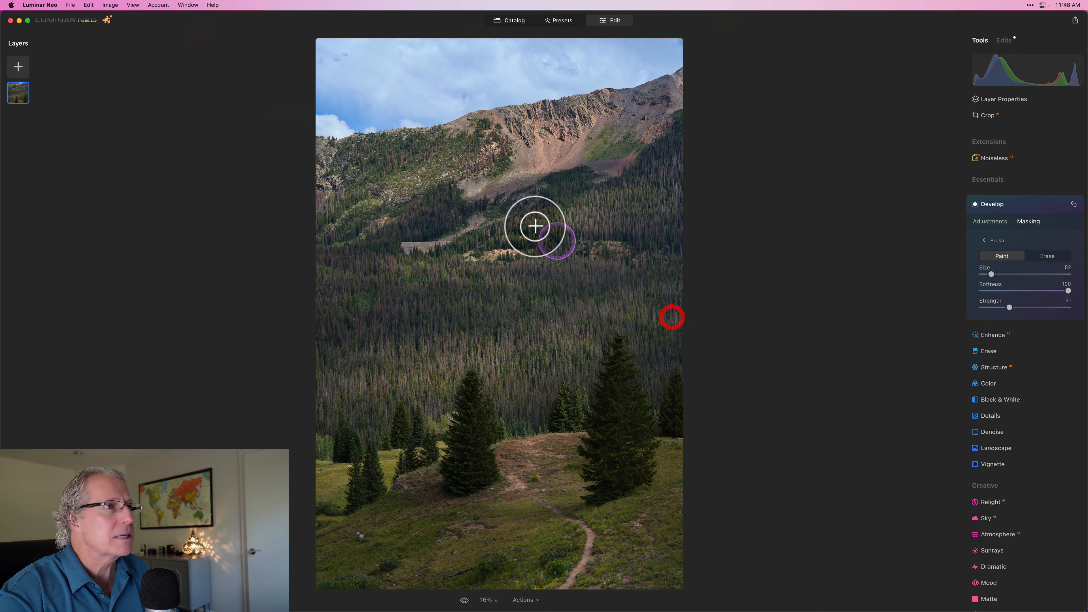
pyautogui.moveTo(521, 230)
pyautogui.mouseDown()
pyautogui.moveTo(579, 214)
pyautogui.moveTo(590, 198)
pyautogui.moveTo(648, 194)
pyautogui.mouseUp()
pyautogui.moveTo(508, 250); pyautogui.dragTo(493, 255)
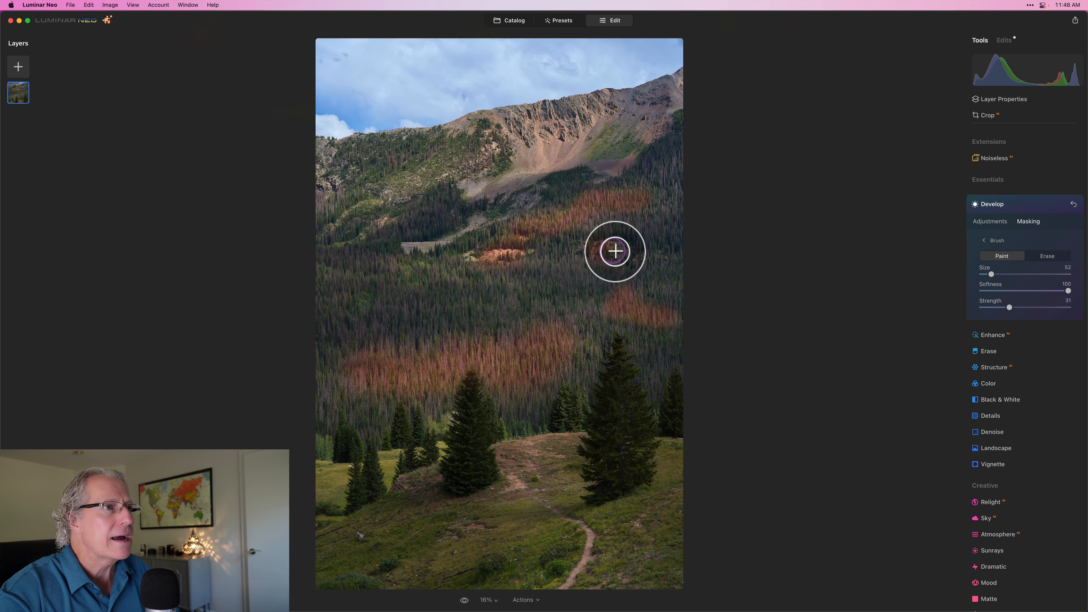
pyautogui.moveTo(418, 260); pyautogui.dragTo(342, 221)
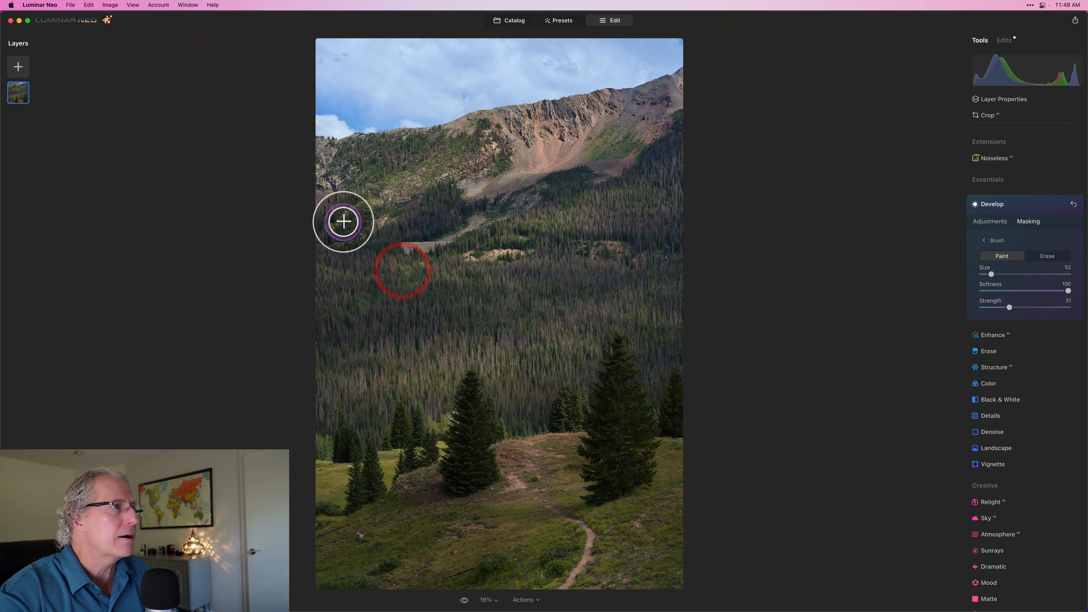
pyautogui.moveTo(389, 195)
pyautogui.mouseDown()
pyautogui.moveTo(371, 176)
pyautogui.moveTo(328, 167)
pyautogui.moveTo(336, 151)
pyautogui.moveTo(423, 152)
pyautogui.moveTo(355, 182)
pyautogui.moveTo(406, 183)
pyautogui.moveTo(461, 157)
pyautogui.moveTo(467, 177)
pyautogui.moveTo(505, 179)
pyautogui.moveTo(547, 157)
pyautogui.moveTo(611, 155)
pyautogui.moveTo(679, 88)
pyautogui.moveTo(428, 137)
pyautogui.moveTo(475, 147)
pyautogui.moveTo(586, 124)
pyautogui.moveTo(454, 147)
pyautogui.moveTo(588, 139)
pyautogui.moveTo(668, 86)
pyautogui.mouseUp()
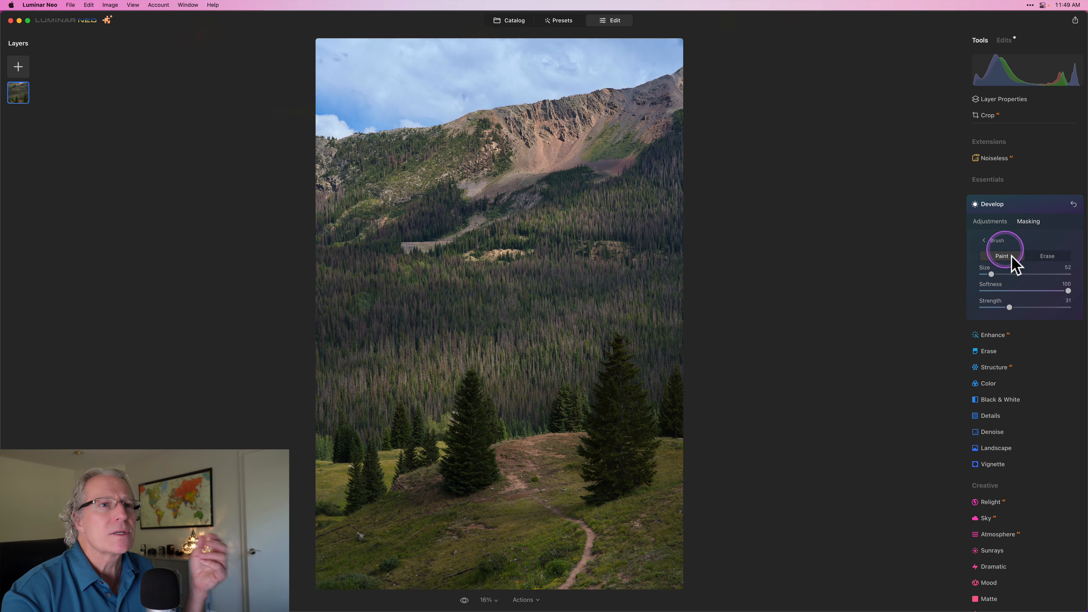
# Set the exposure of the masked forest and slopes to 0.74, compare before and after, and close the Develop adjustment
pyautogui.click(988, 222)
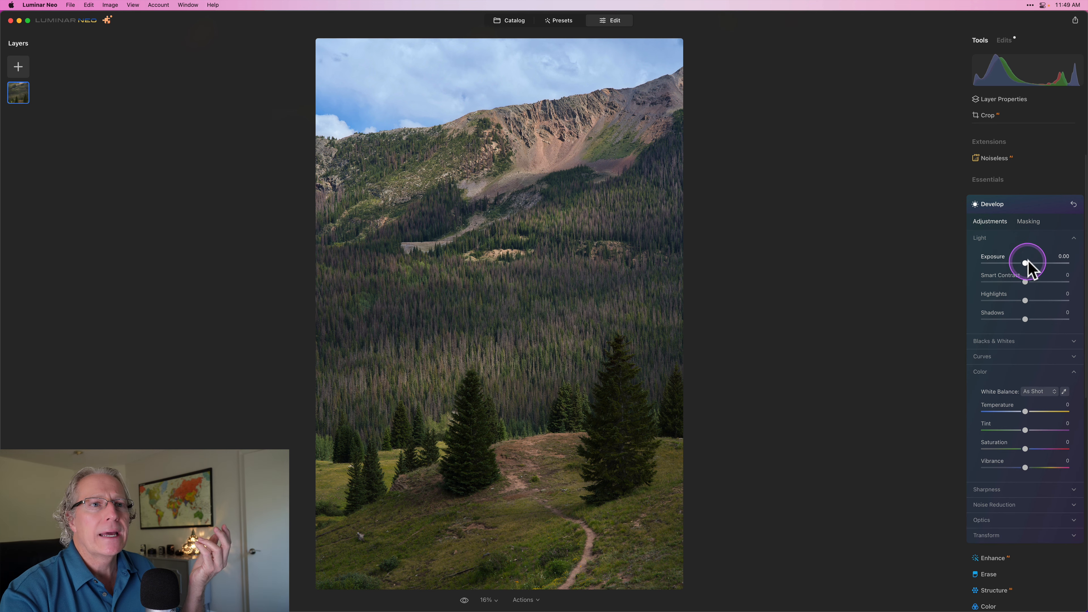
pyautogui.moveTo(1025, 264); pyautogui.dragTo(1046, 269)
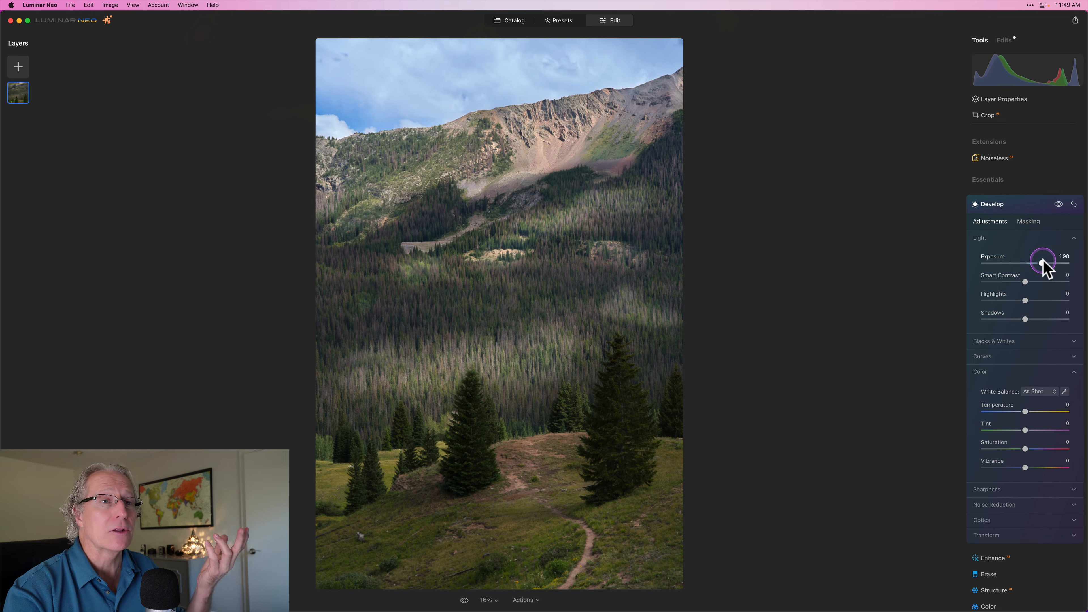
pyautogui.doubleClick(1033, 266)
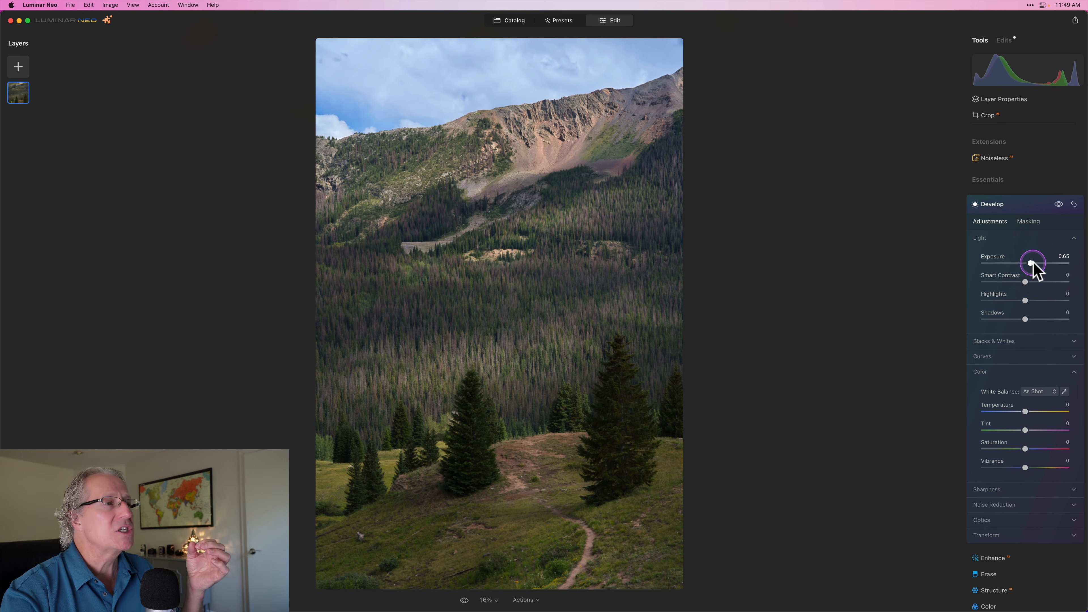
pyautogui.moveTo(1033, 263); pyautogui.dragTo(1036, 264)
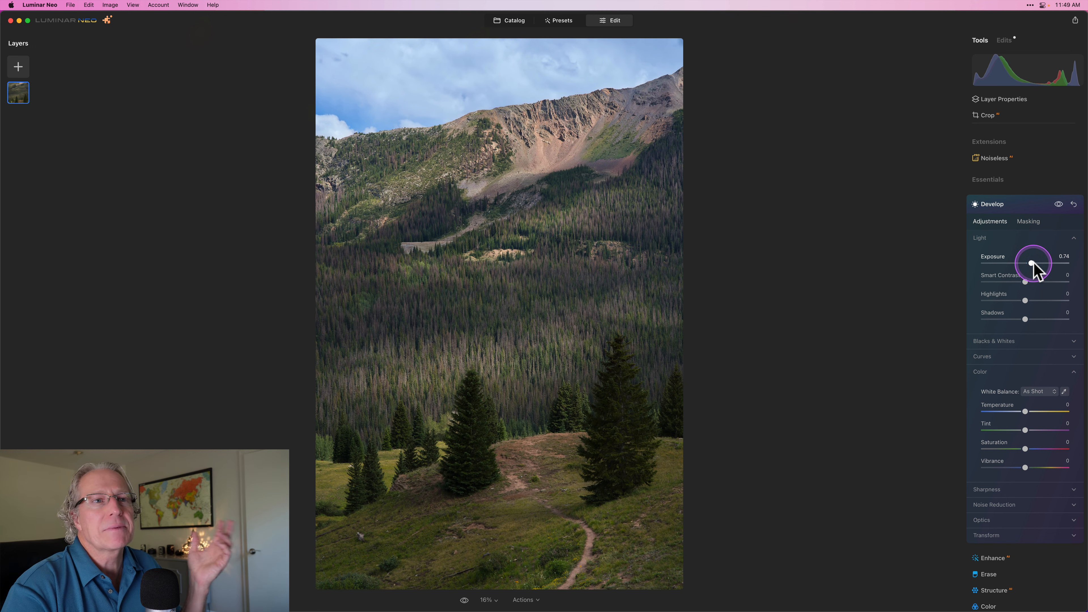
pyautogui.click(1058, 205)
pyautogui.click(1059, 205)
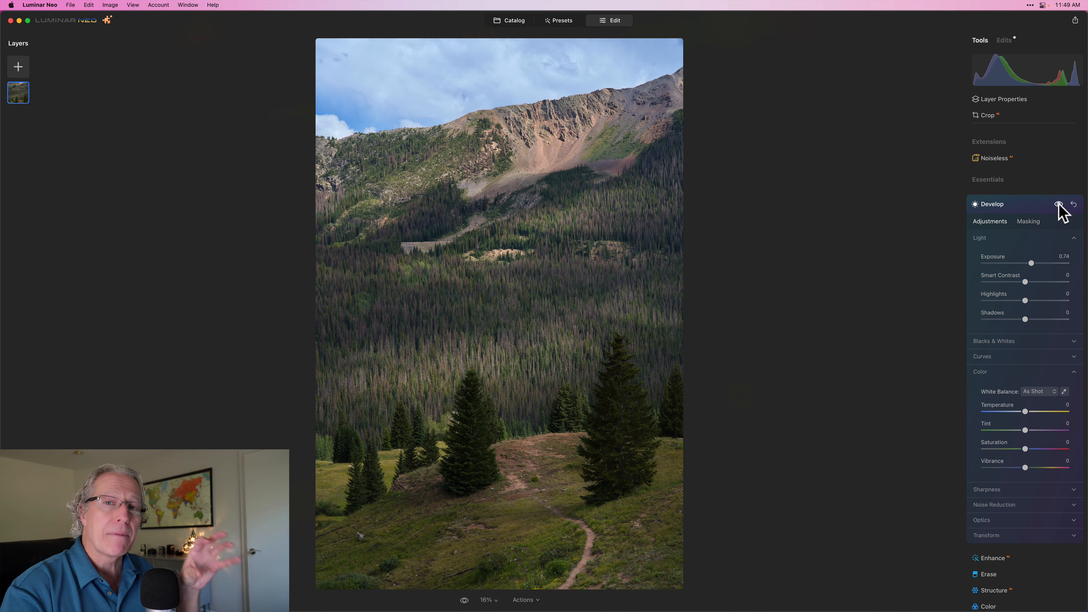
pyautogui.click(1020, 206)
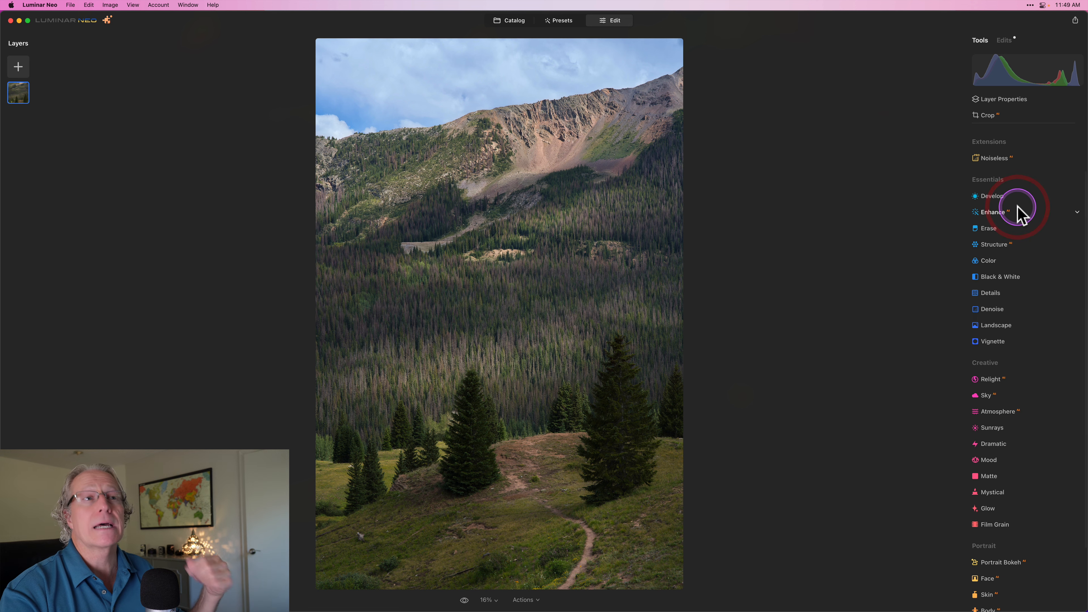
# Start a new Develop adjustment and brush a mask over the forest's shadowed areas at size 100, softness 100 and strength 26
pyautogui.click(1001, 196)
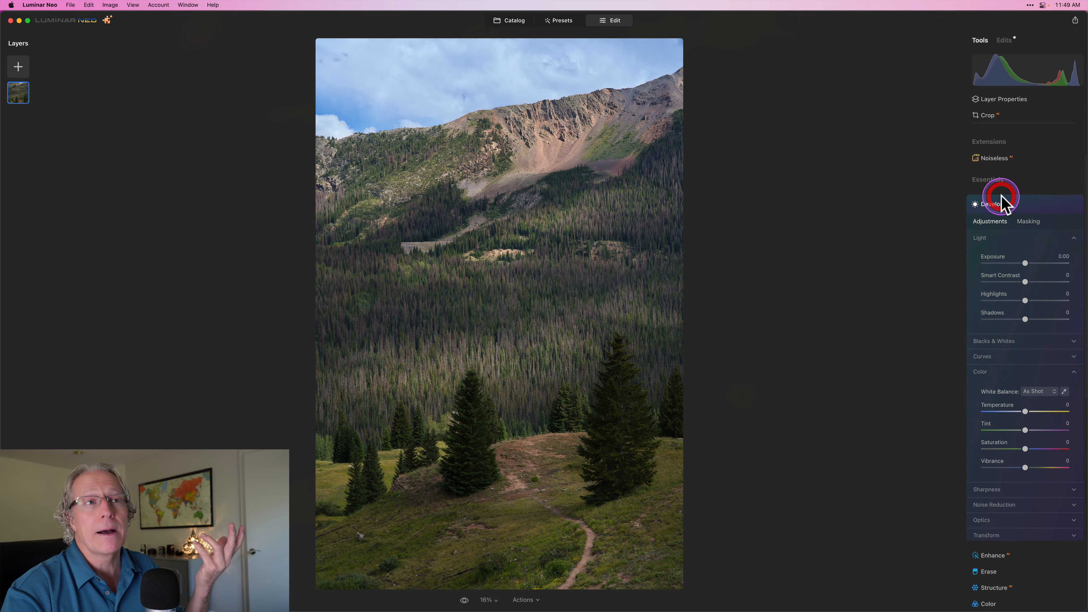
pyautogui.click(1027, 221)
pyautogui.click(989, 242)
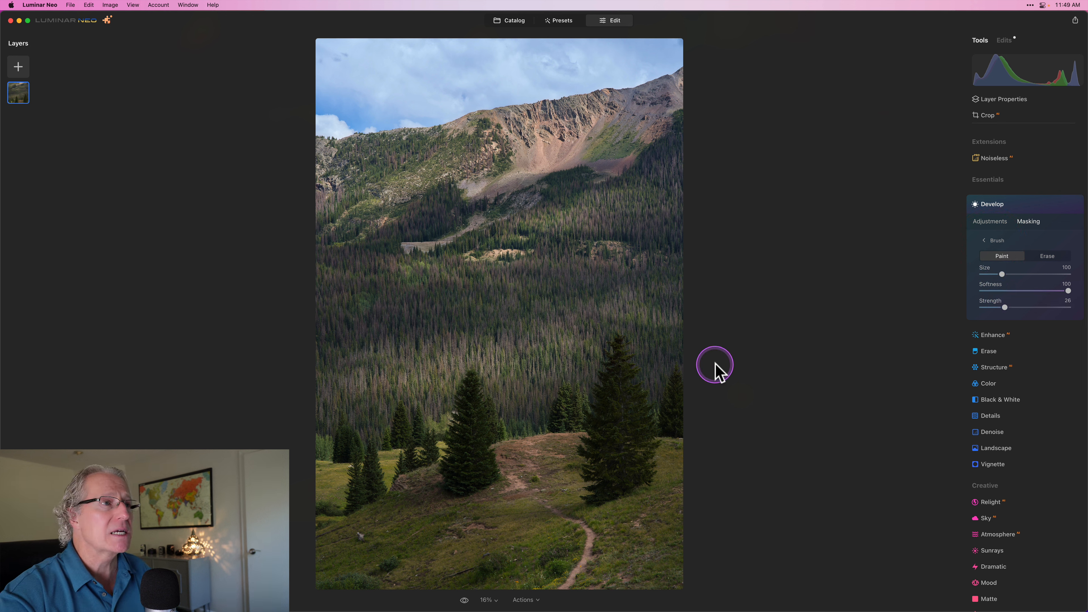
pyautogui.moveTo(652, 347)
pyautogui.mouseDown()
pyautogui.moveTo(654, 378)
pyautogui.moveTo(664, 378)
pyautogui.moveTo(665, 355)
pyautogui.mouseUp()
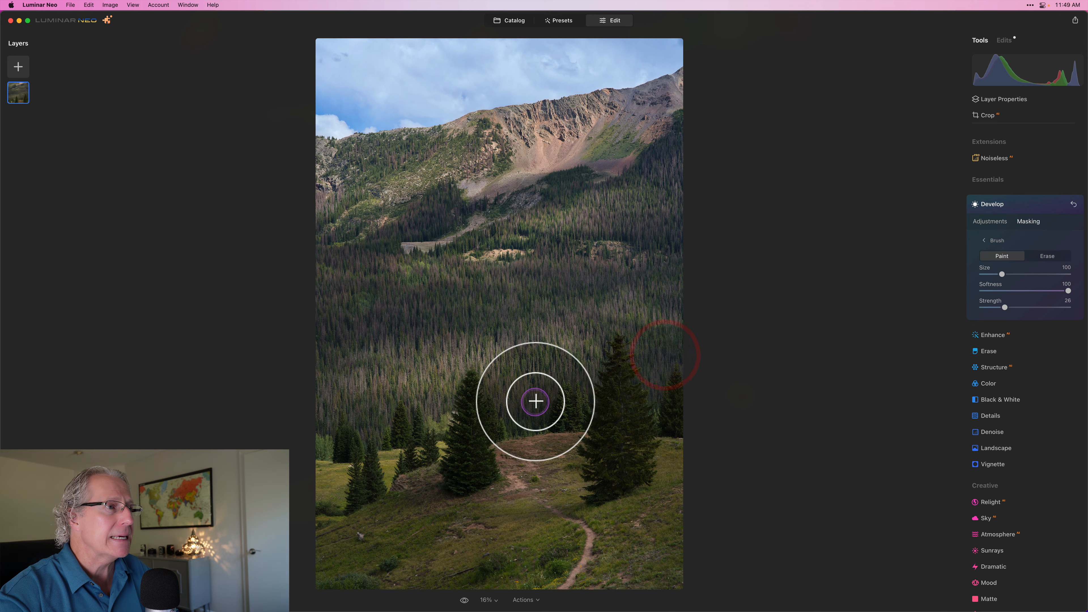
pyautogui.click(507, 413)
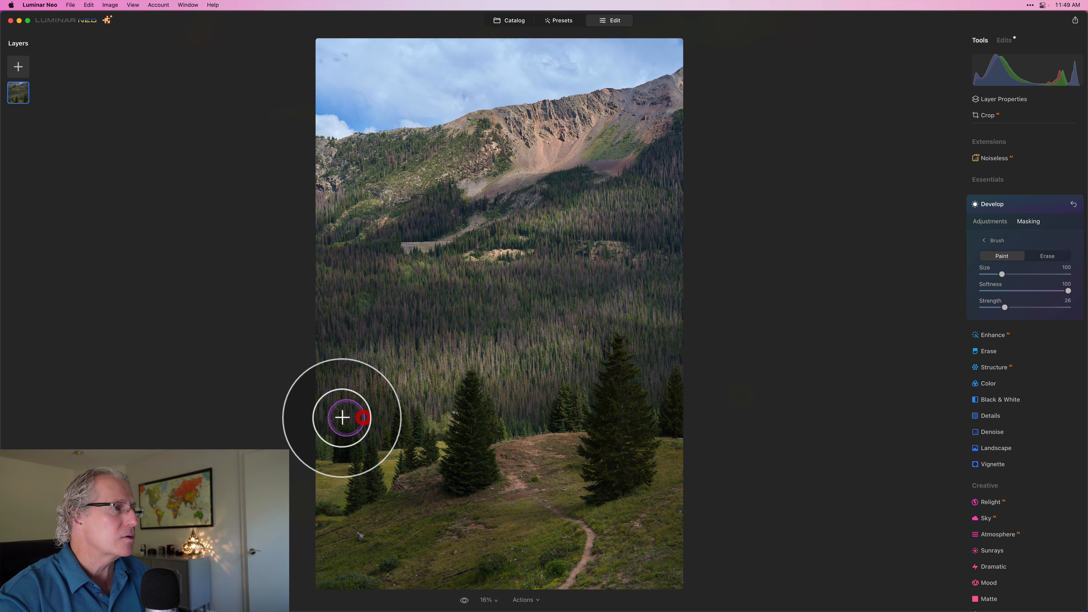
pyautogui.click(324, 418)
pyautogui.moveTo(367, 313)
pyautogui.mouseDown()
pyautogui.moveTo(398, 316)
pyautogui.moveTo(451, 296)
pyautogui.moveTo(474, 302)
pyautogui.moveTo(393, 305)
pyautogui.moveTo(334, 262)
pyautogui.moveTo(322, 304)
pyautogui.moveTo(361, 333)
pyautogui.moveTo(601, 274)
pyautogui.mouseUp()
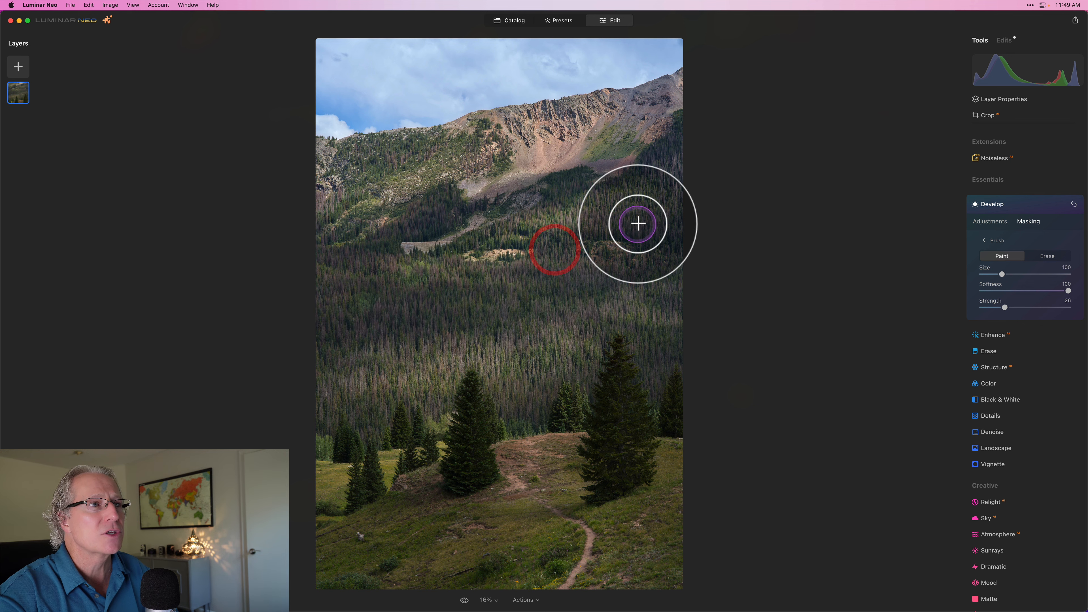
pyautogui.moveTo(636, 224)
pyautogui.mouseDown()
pyautogui.moveTo(683, 231)
pyautogui.moveTo(692, 171)
pyautogui.moveTo(666, 150)
pyautogui.moveTo(675, 156)
pyautogui.moveTo(663, 166)
pyautogui.moveTo(684, 186)
pyautogui.moveTo(684, 289)
pyautogui.moveTo(665, 298)
pyautogui.moveTo(668, 275)
pyautogui.mouseUp()
pyautogui.moveTo(573, 183)
pyautogui.mouseDown()
pyautogui.moveTo(425, 215)
pyautogui.moveTo(450, 195)
pyautogui.moveTo(371, 256)
pyautogui.moveTo(413, 258)
pyautogui.mouseUp()
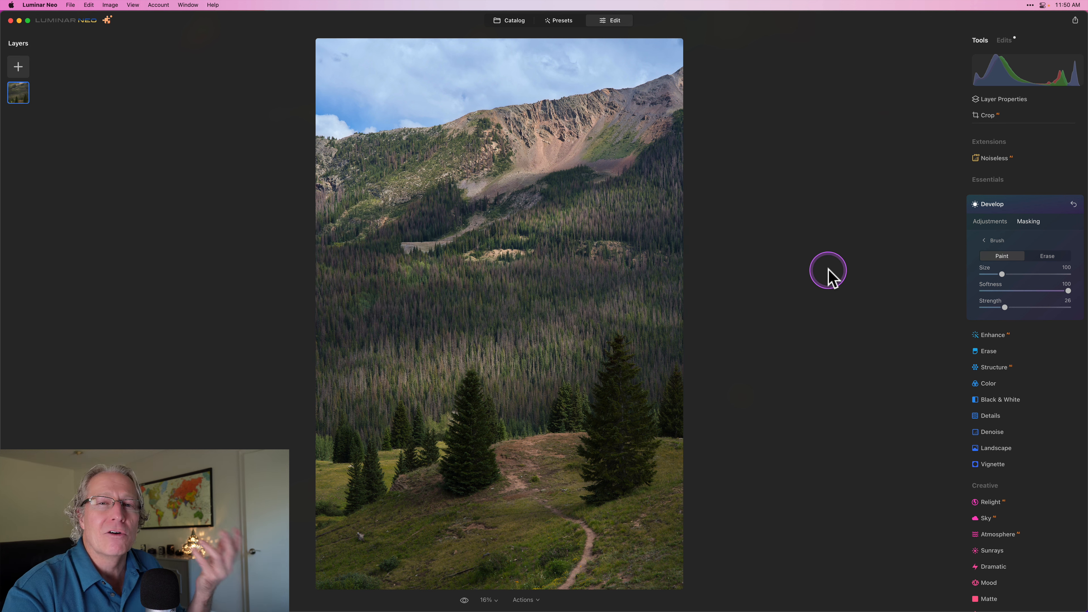
# Set the exposure of the masked forest shadows to -0.94 and close the Develop adjustment
pyautogui.click(996, 220)
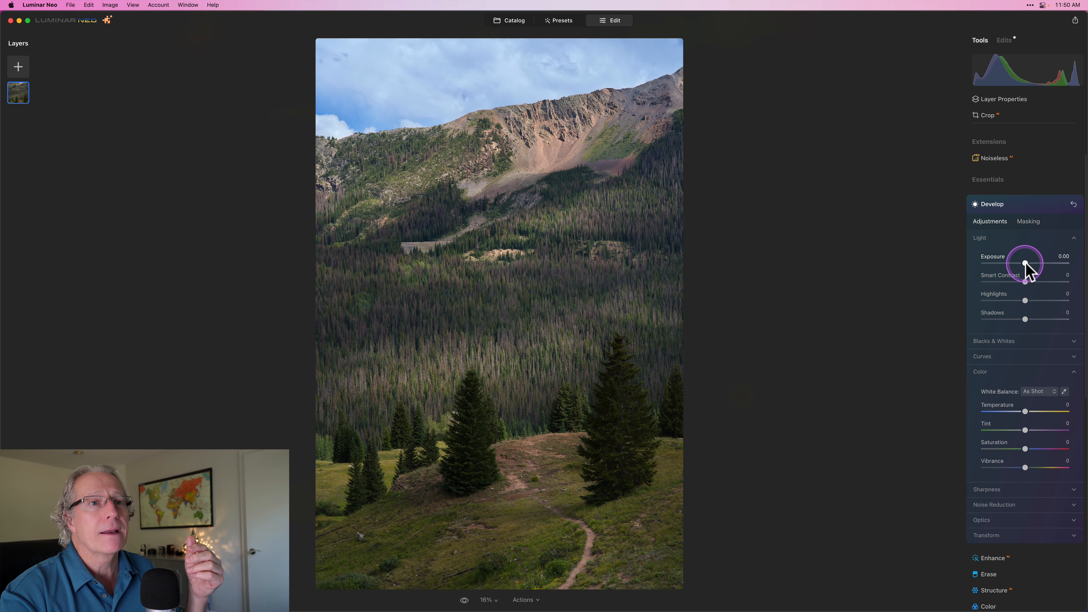
pyautogui.moveTo(1025, 263)
pyautogui.mouseDown()
pyautogui.moveTo(960, 270)
pyautogui.moveTo(1018, 269)
pyautogui.mouseUp()
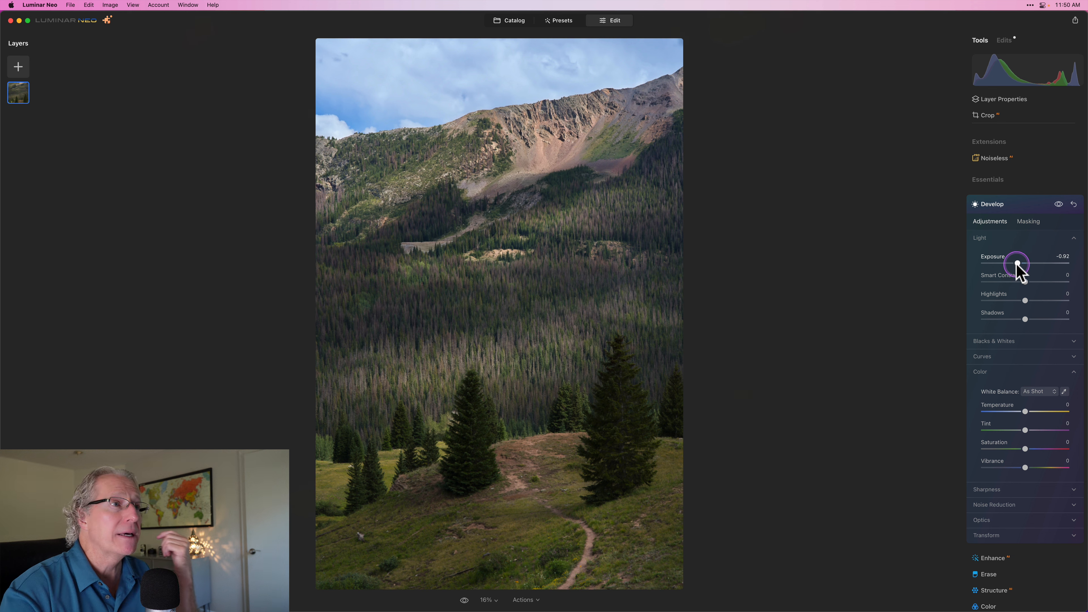
pyautogui.click(1017, 264)
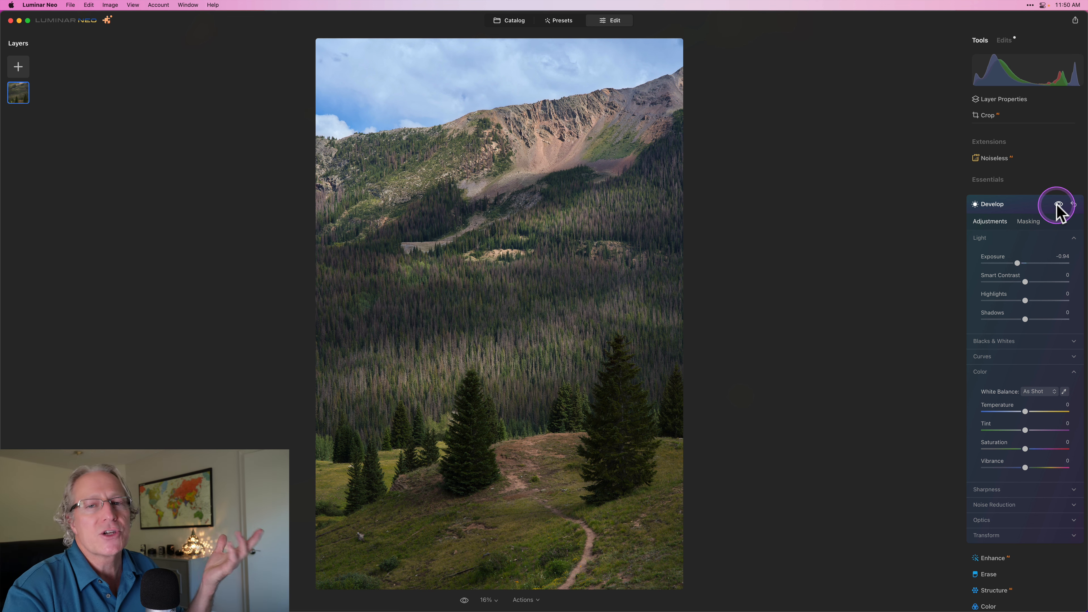
pyautogui.click(1020, 204)
# Add a vignette with amount -37, size 24 and inner light 14
pyautogui.click(989, 346)
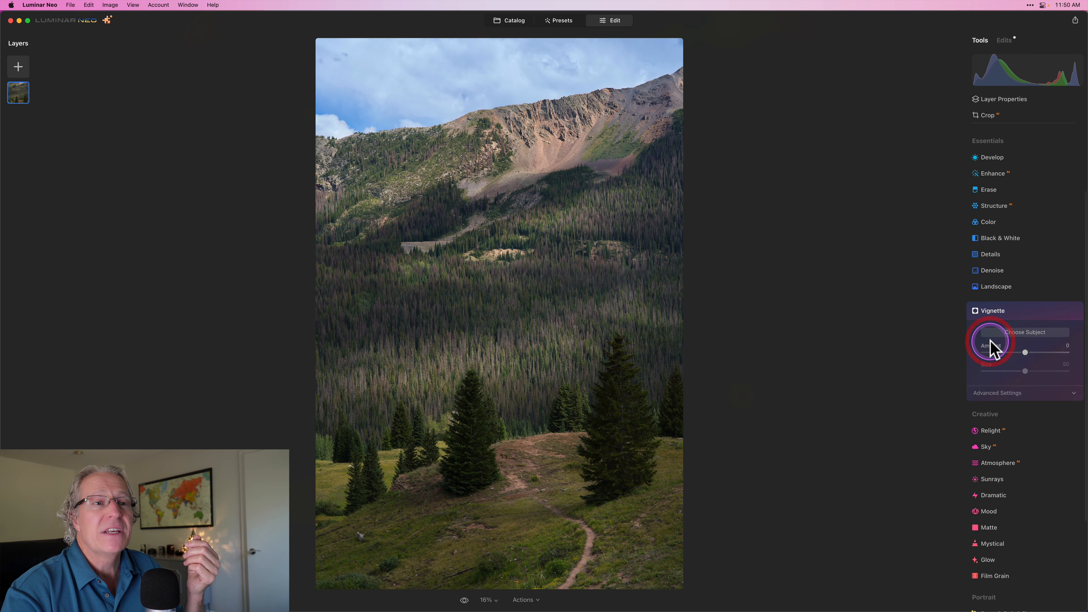
pyautogui.scroll(-3, 999, 318)
pyautogui.click(1008, 261)
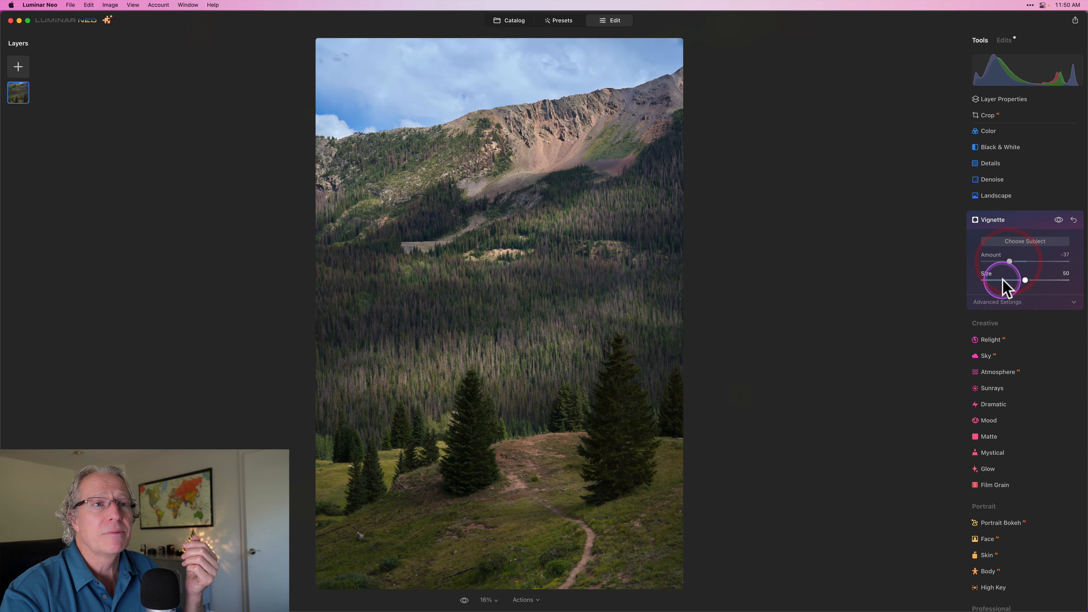
pyautogui.click(1004, 280)
pyautogui.click(997, 302)
pyautogui.moveTo(994, 362); pyautogui.dragTo(995, 364)
# Centre the vignette at the top of the bare hill between the two large trees, compare before and after, and close the Vignette adjustment
pyautogui.click(1026, 241)
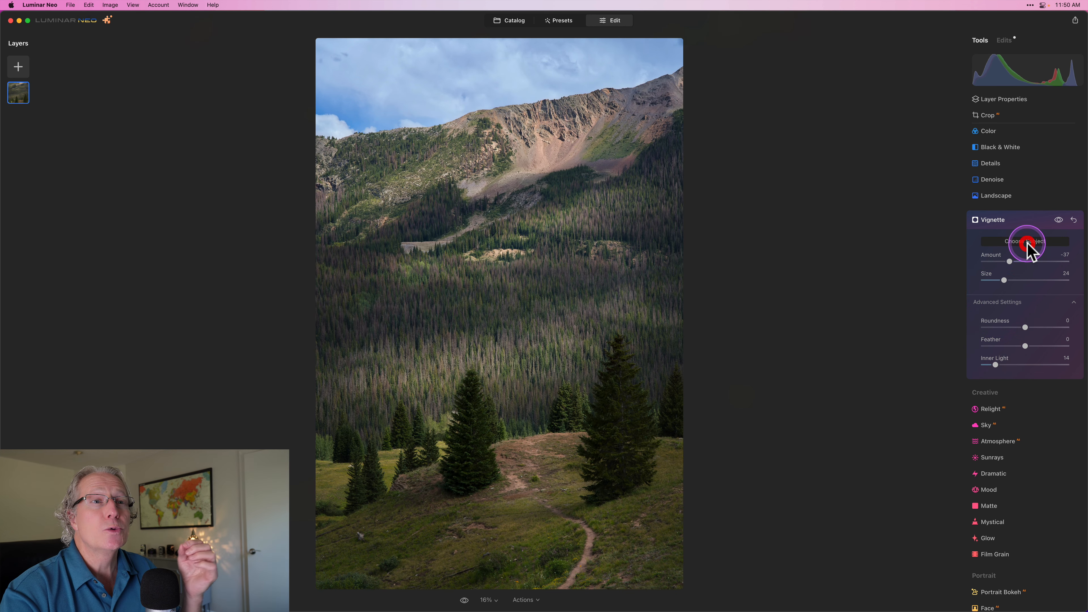
pyautogui.click(519, 434)
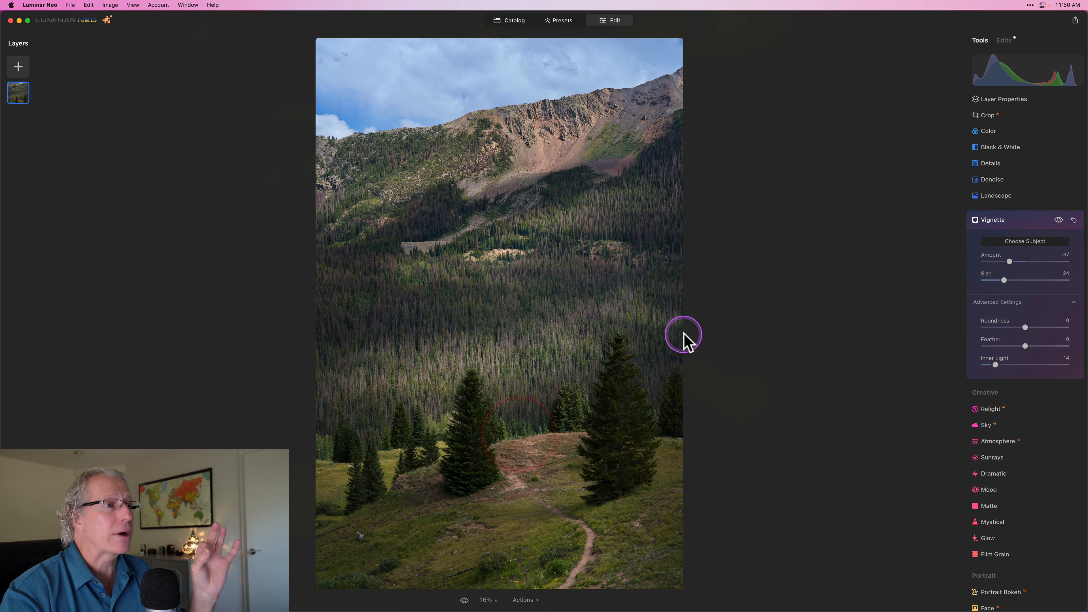
pyautogui.click(1027, 242)
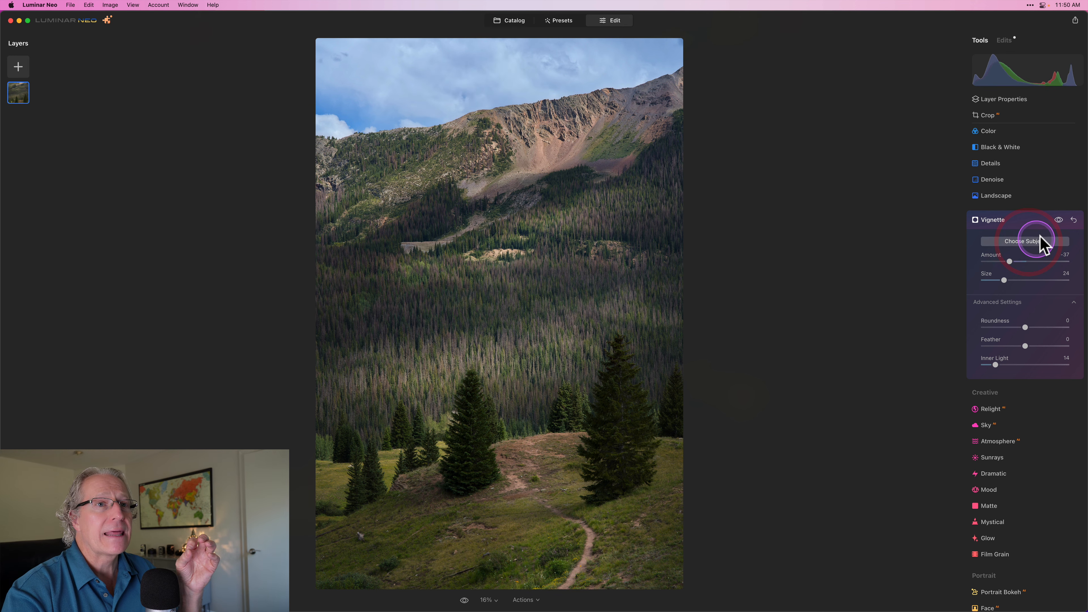
pyautogui.click(1059, 220)
pyautogui.click(1059, 220)
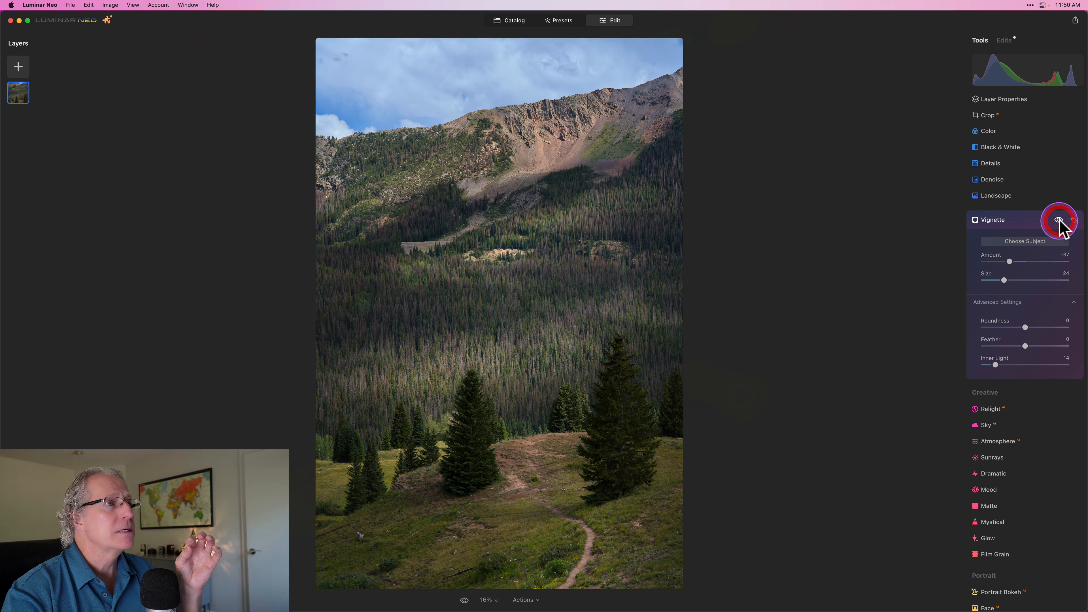
pyautogui.click(1028, 220)
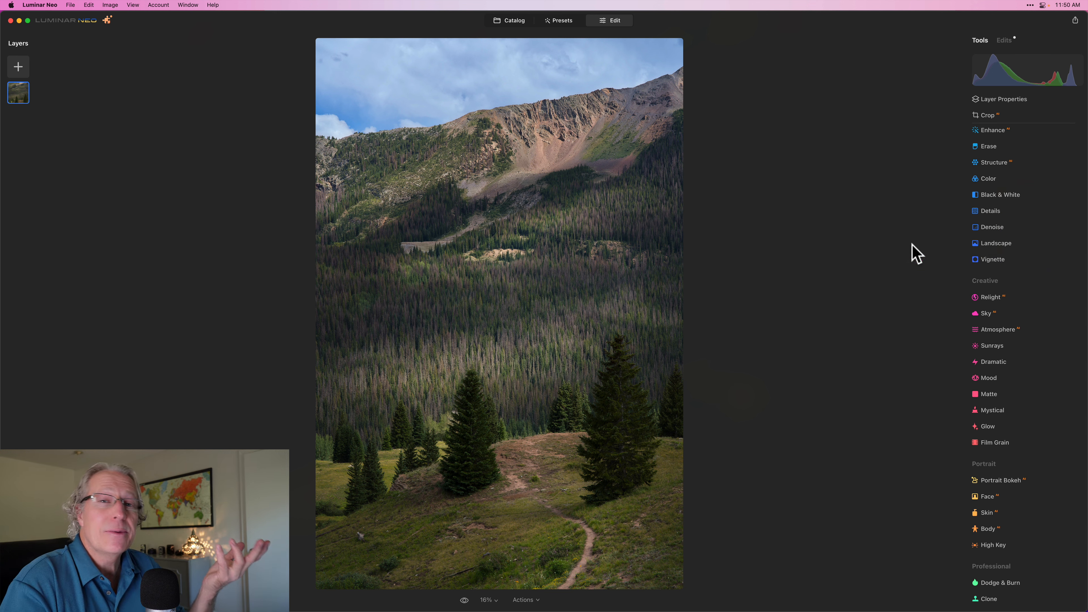
# Compare the fully edited photo with the original several times, ending on the edited version
pyautogui.press('\\')
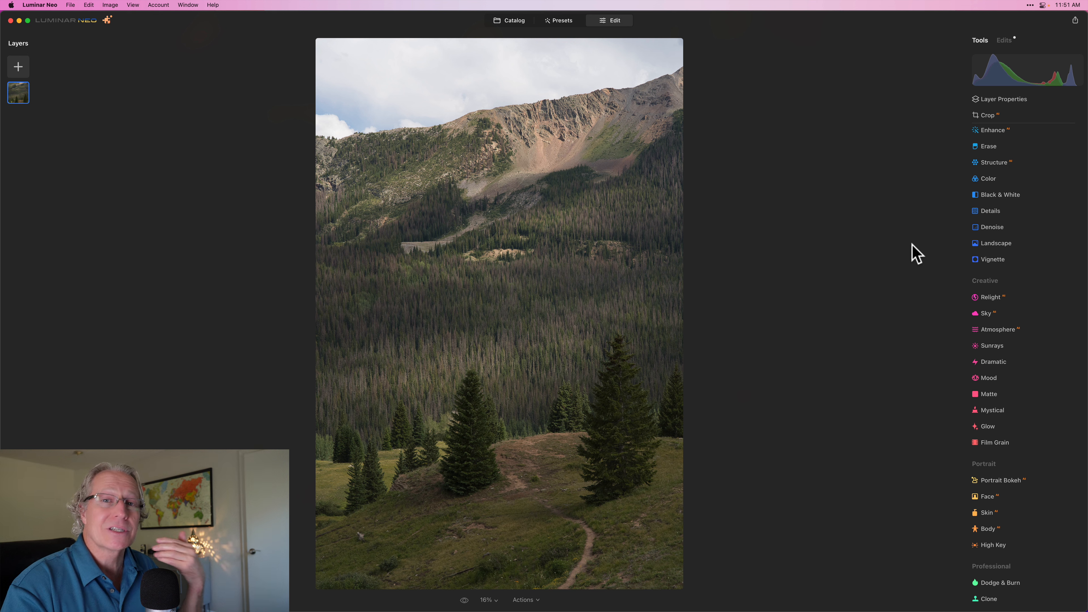
pyautogui.press('\\')
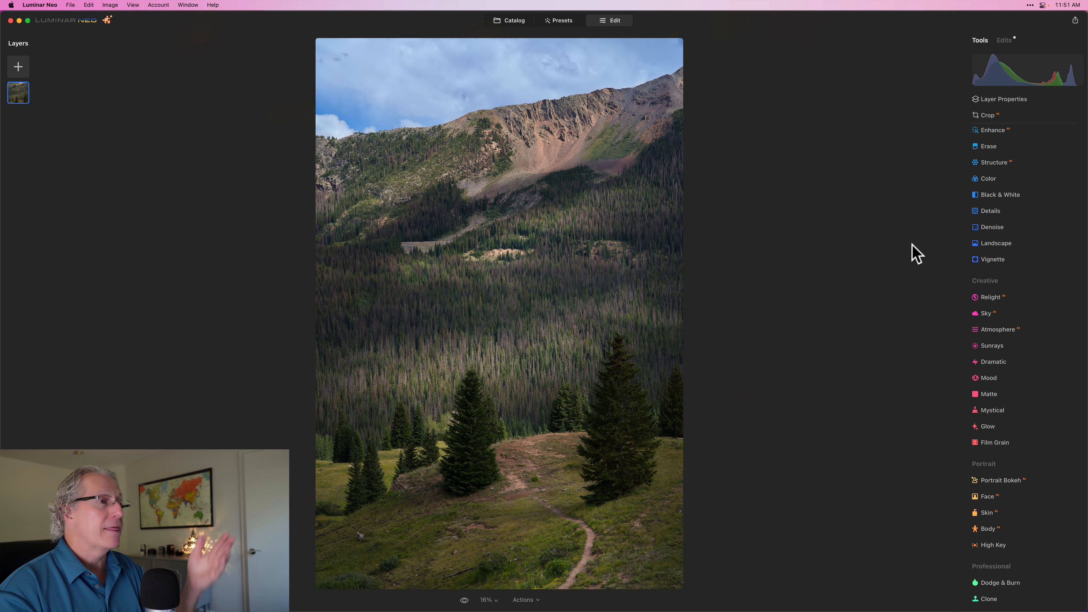
pyautogui.press('\\')
pyautogui.press('\\')
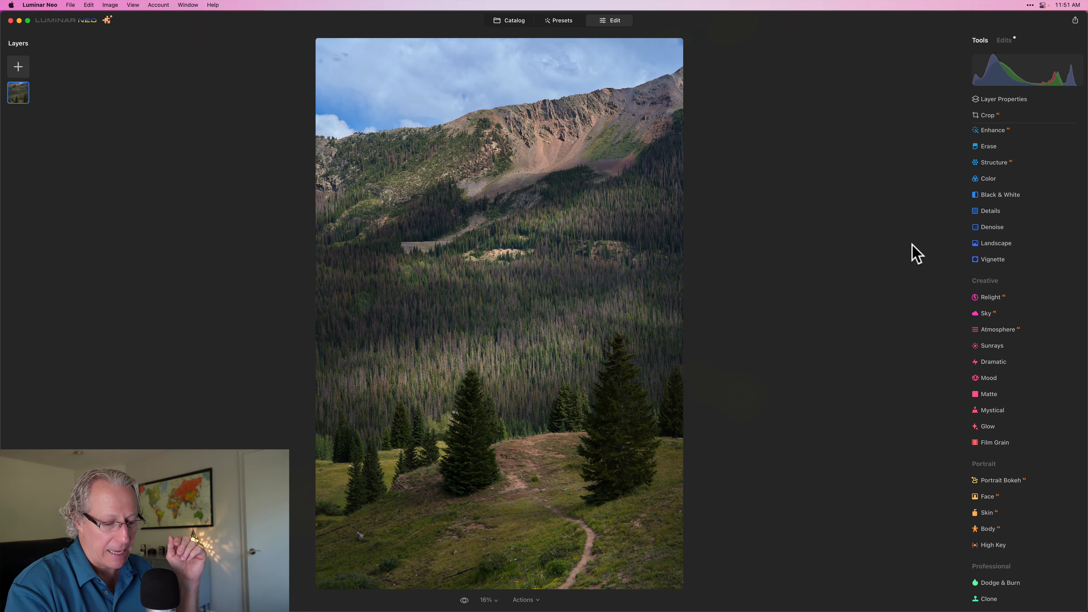
pyautogui.press('\\')
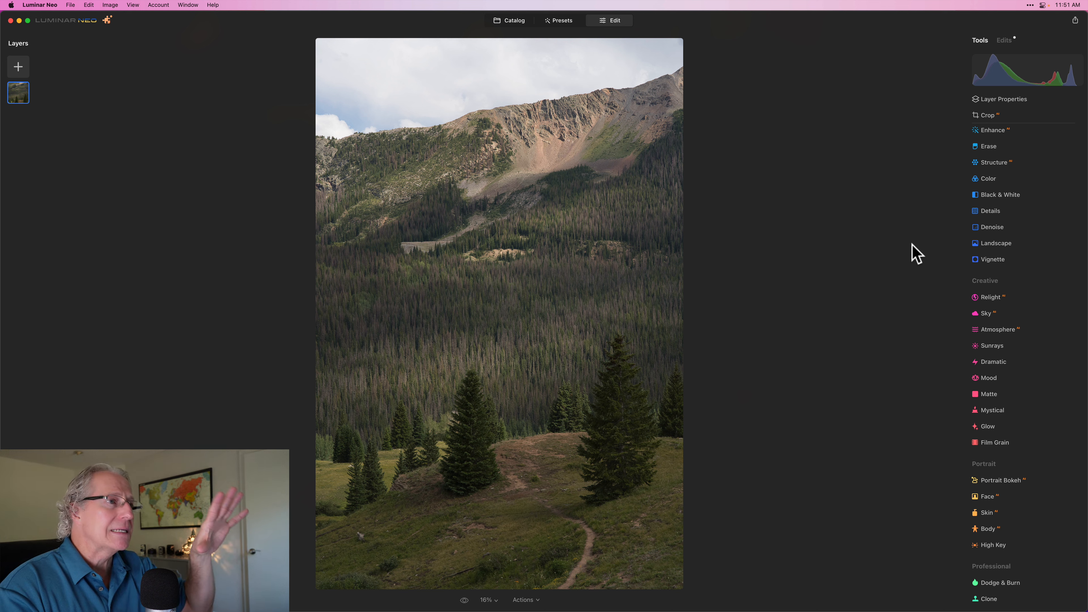
pyautogui.press('\\')
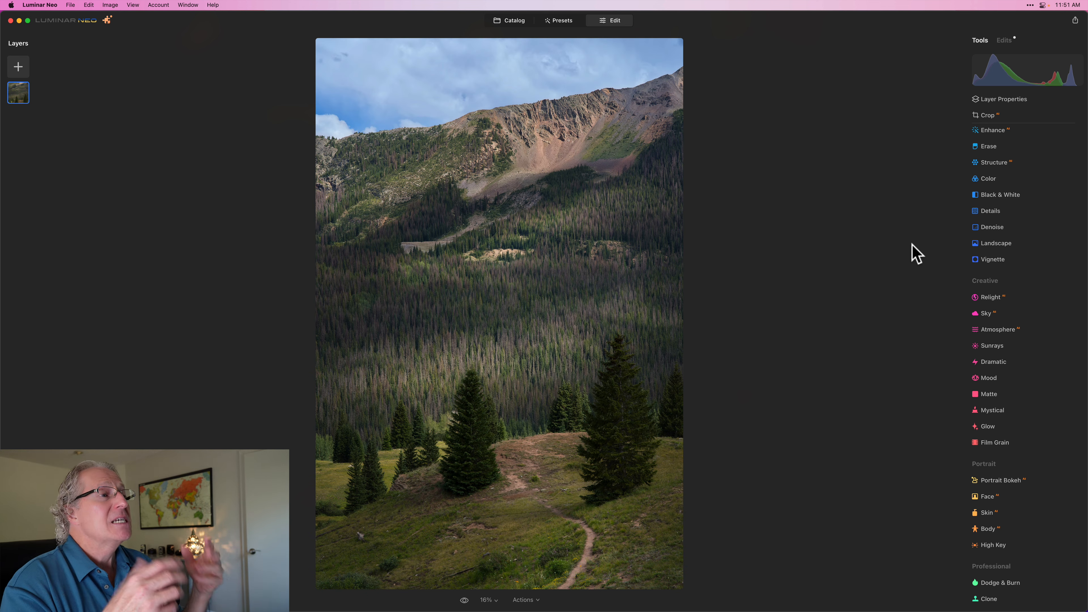